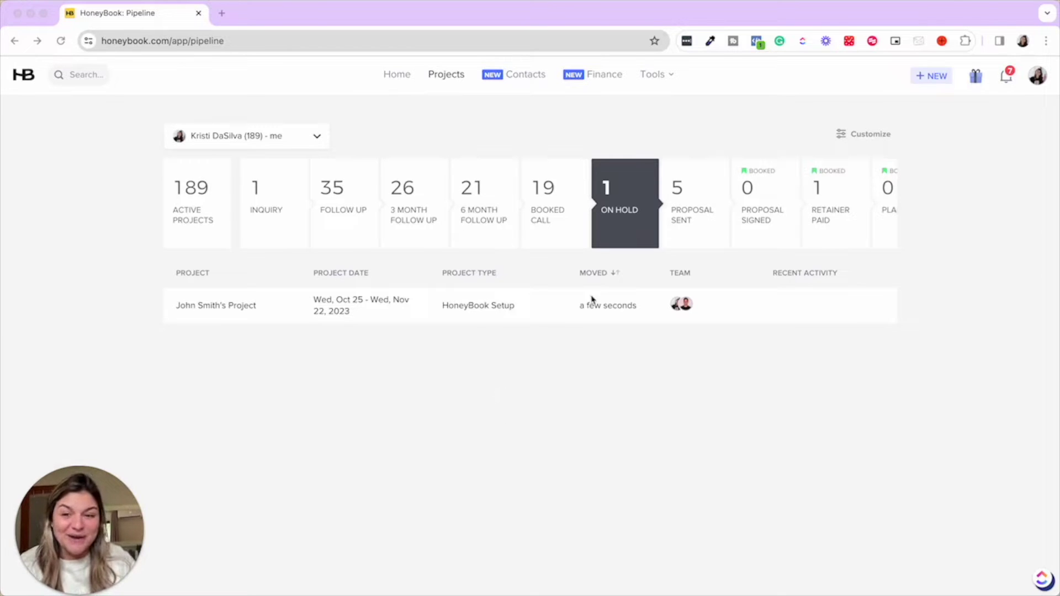
{"action": "scroll", "coordinate": [678, 200], "scroll_direction": "right", "scroll_amount": 5}
{"action": "scroll", "coordinate": [678, 200], "scroll_direction": "right", "scroll_amount": 2}
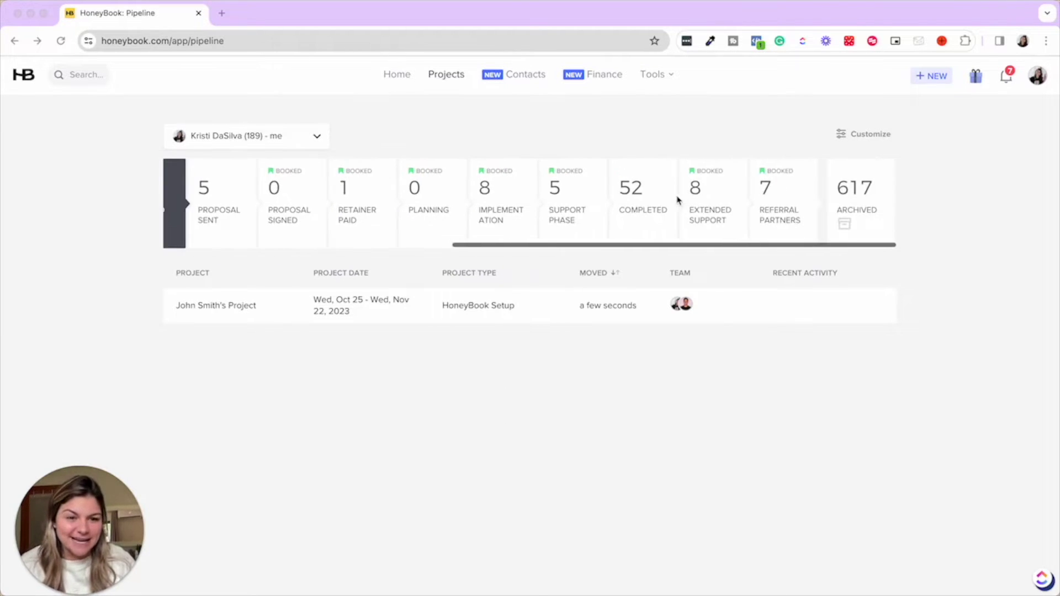
{"action": "scroll", "coordinate": [679, 200], "scroll_direction": "left", "scroll_amount": 7}
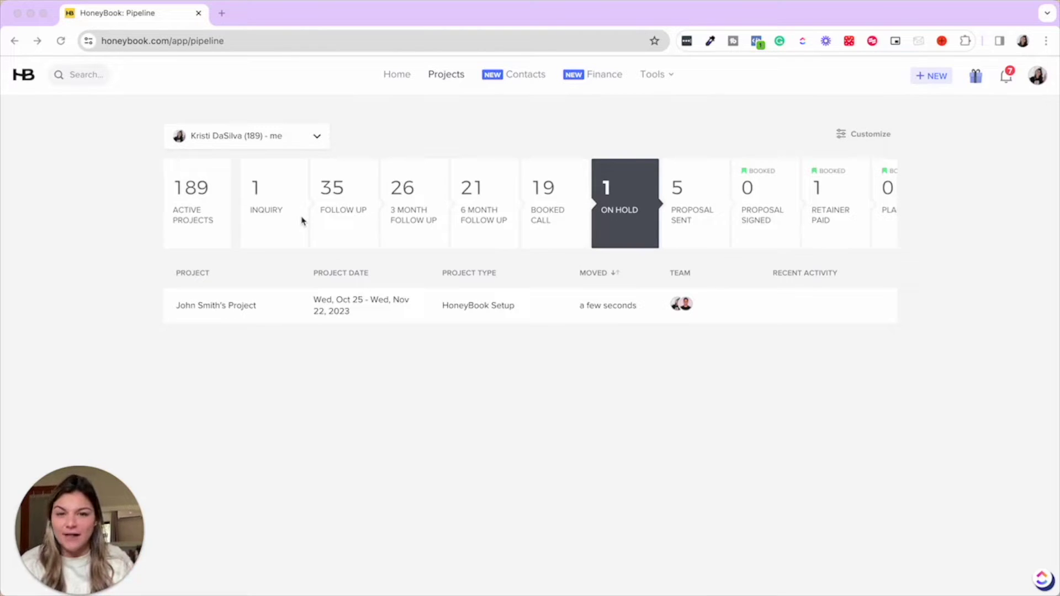
{"action": "scroll", "coordinate": [615, 236], "scroll_direction": "right", "scroll_amount": 7}
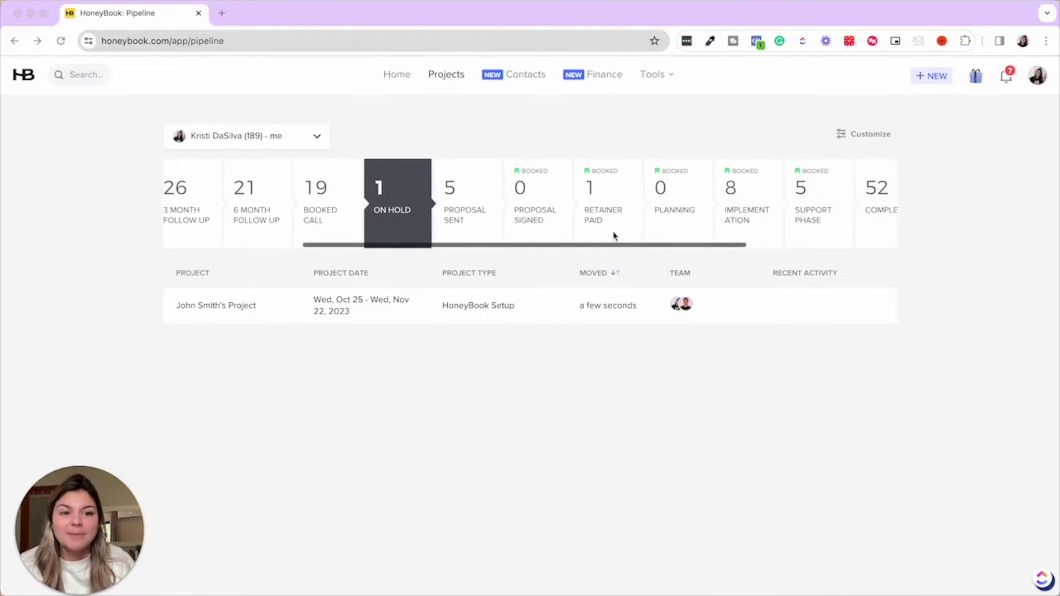
{"action": "scroll", "coordinate": [615, 237], "scroll_direction": "left", "scroll_amount": 7}
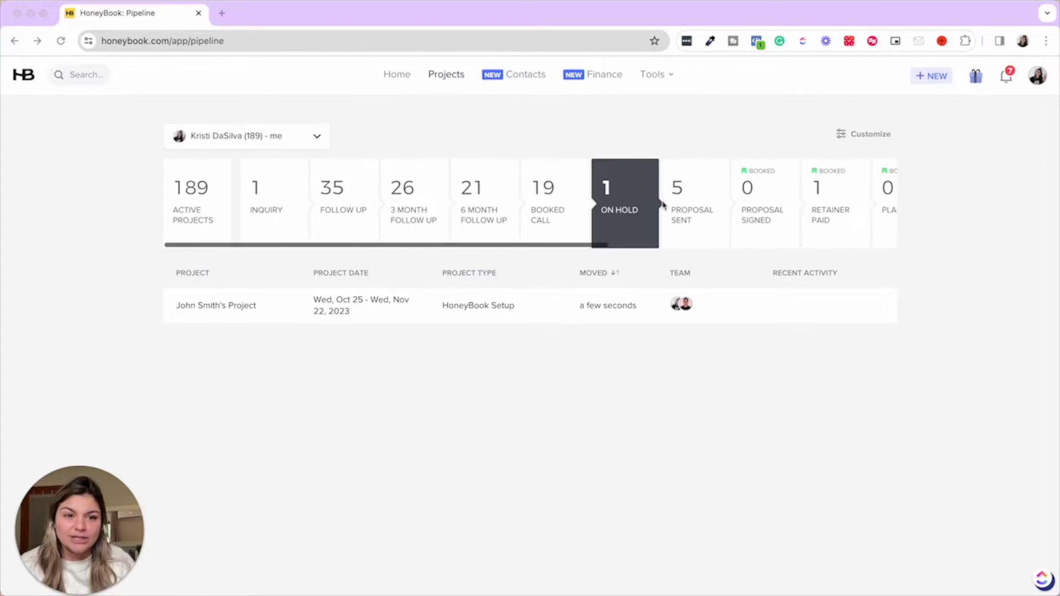
{"action": "left_click", "coordinate": [853, 136]}
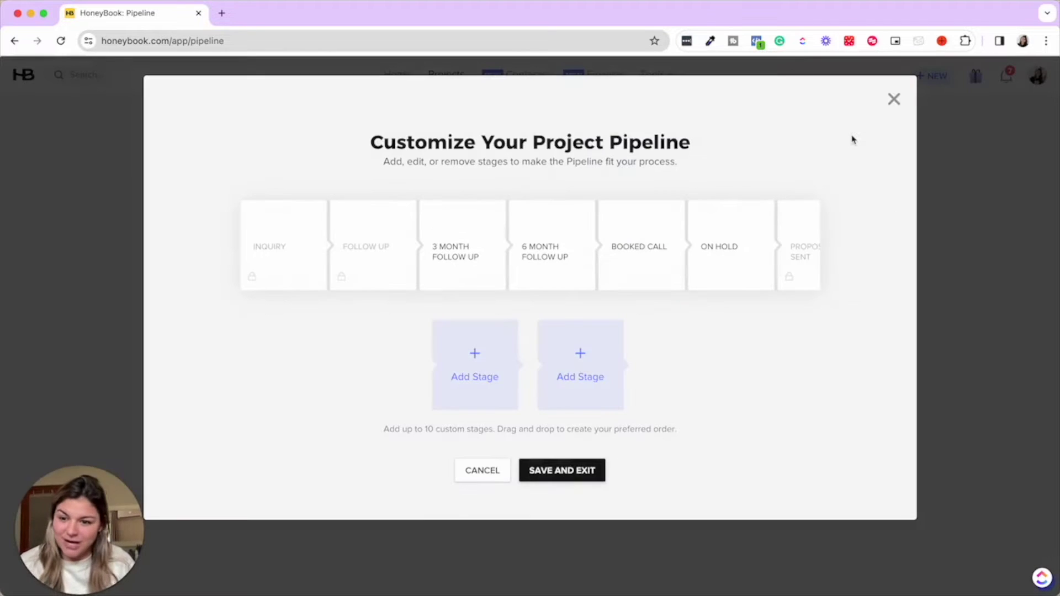
{"action": "left_click", "coordinate": [894, 98]}
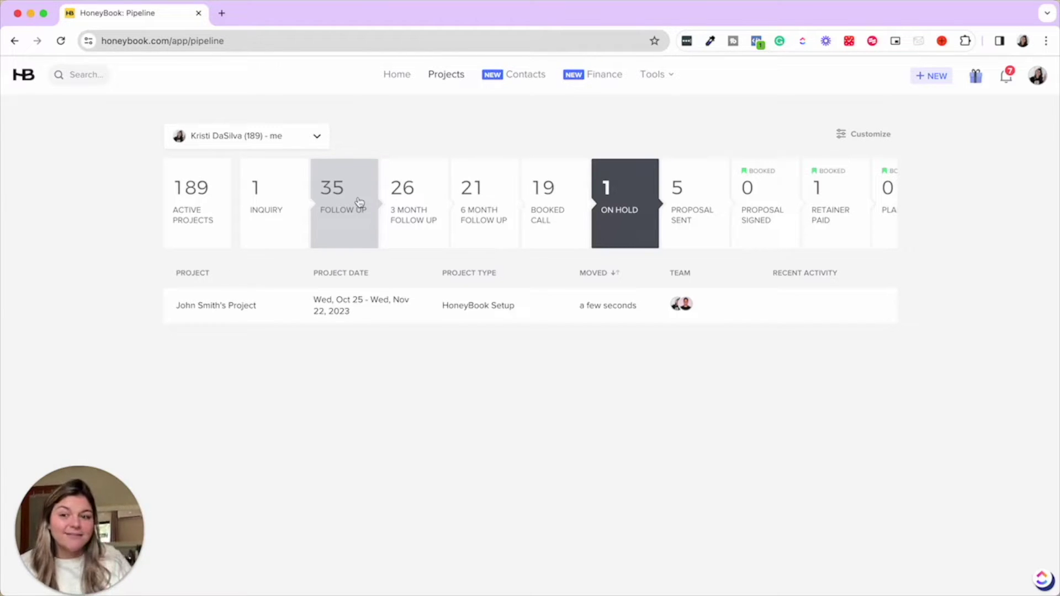
- Open the on-hold project's page and look at its extra actions menu without using it
{"action": "left_click", "coordinate": [267, 316]}
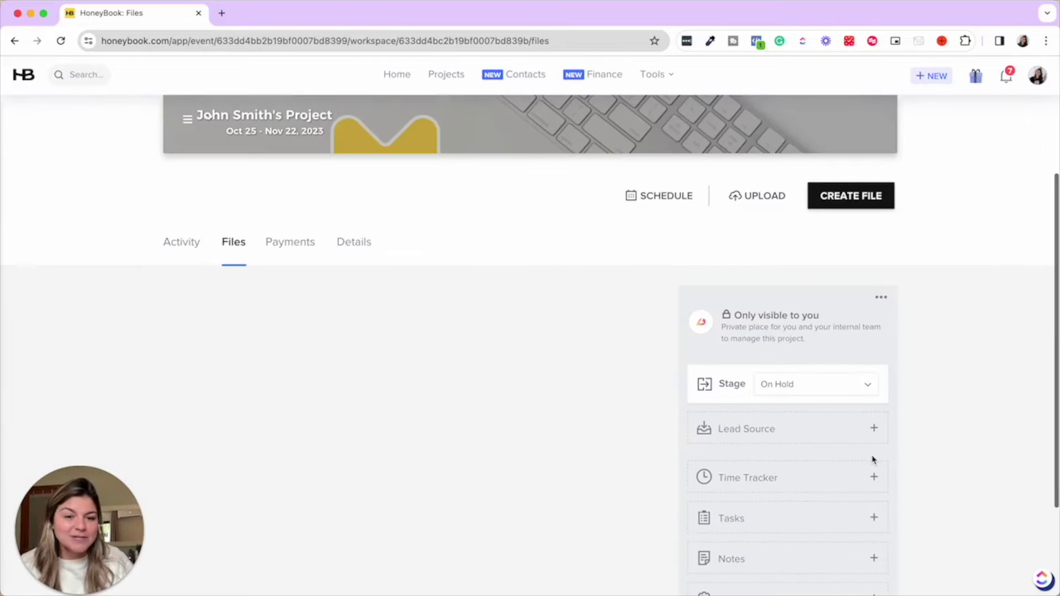
{"action": "scroll", "coordinate": [875, 398], "scroll_direction": "down", "scroll_amount": 1}
{"action": "left_click", "coordinate": [883, 267]}
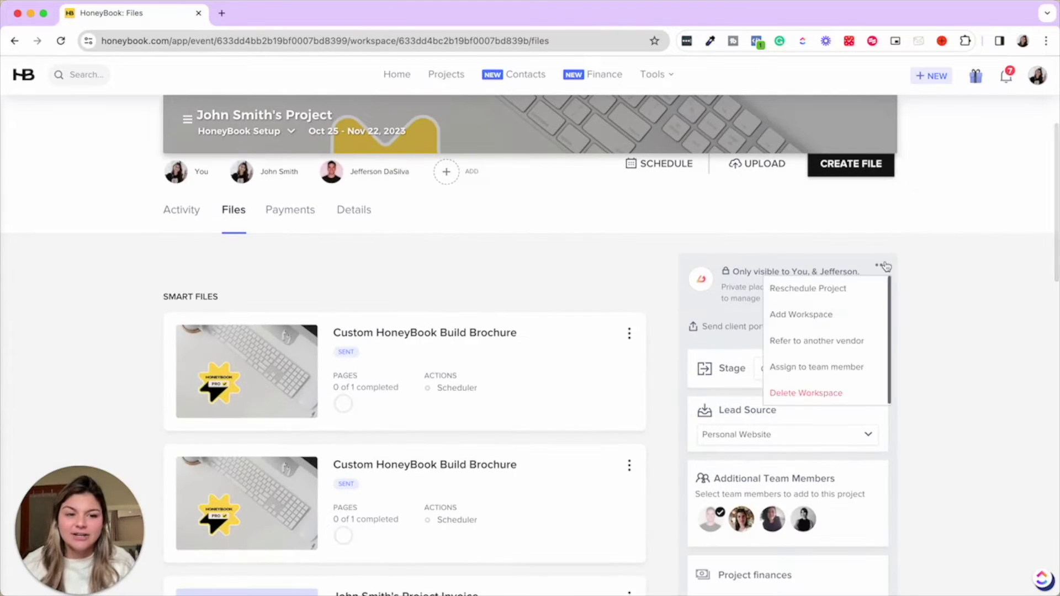
{"action": "left_click", "coordinate": [930, 385]}
- Choose the last Stage option to archive the project, review the archive reasons, then cancel archiving
{"action": "left_click", "coordinate": [807, 379]}
{"action": "scroll", "coordinate": [809, 378], "scroll_direction": "down", "scroll_amount": 3}
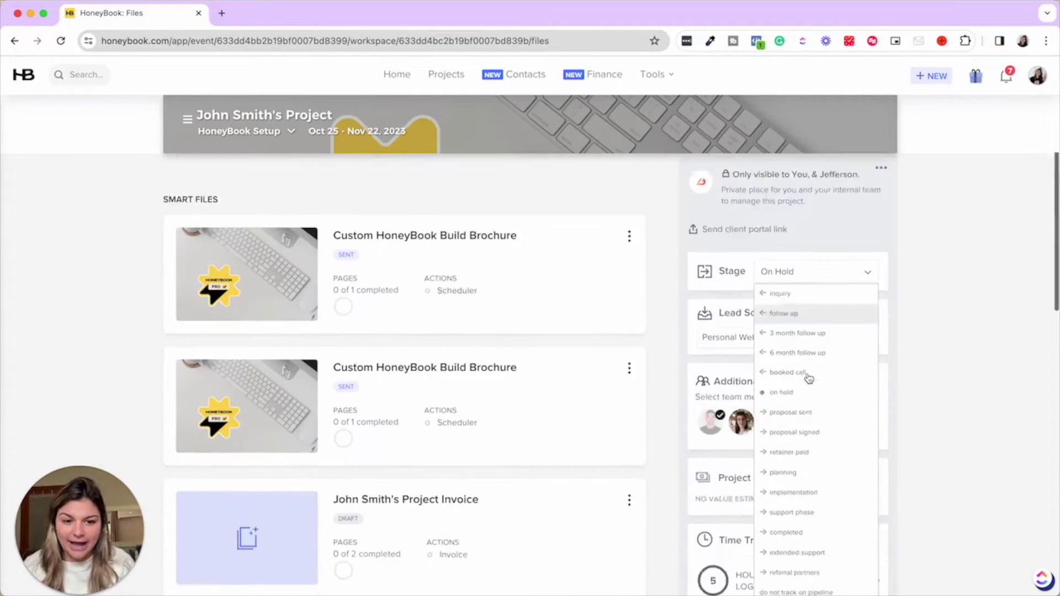
{"action": "scroll", "coordinate": [809, 378], "scroll_direction": "down", "scroll_amount": 3}
{"action": "left_click", "coordinate": [780, 538]}
{"action": "left_click", "coordinate": [442, 339]}
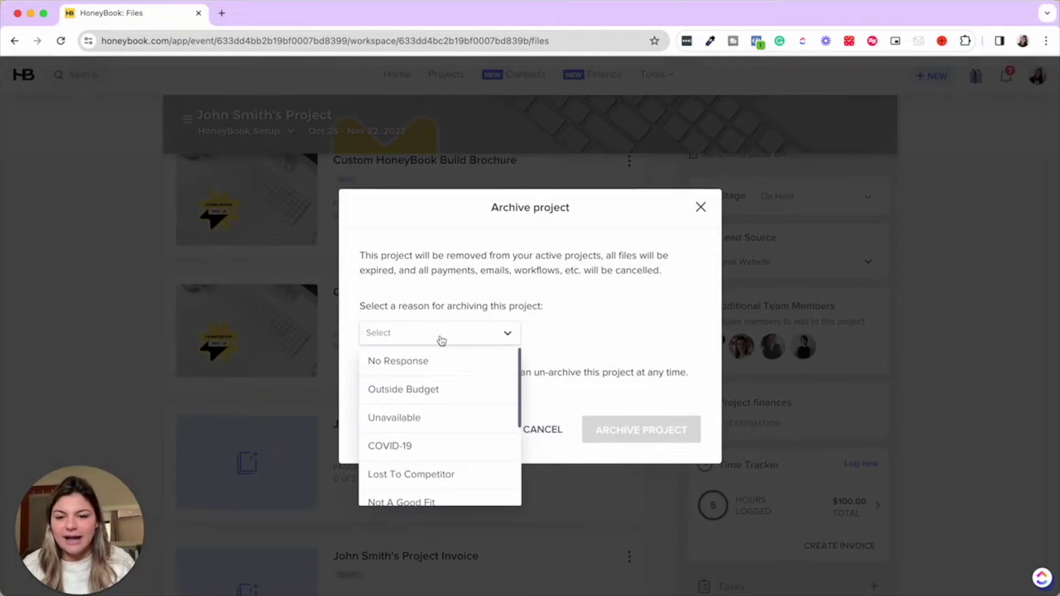
{"action": "scroll", "coordinate": [451, 391], "scroll_direction": "down", "scroll_amount": 4}
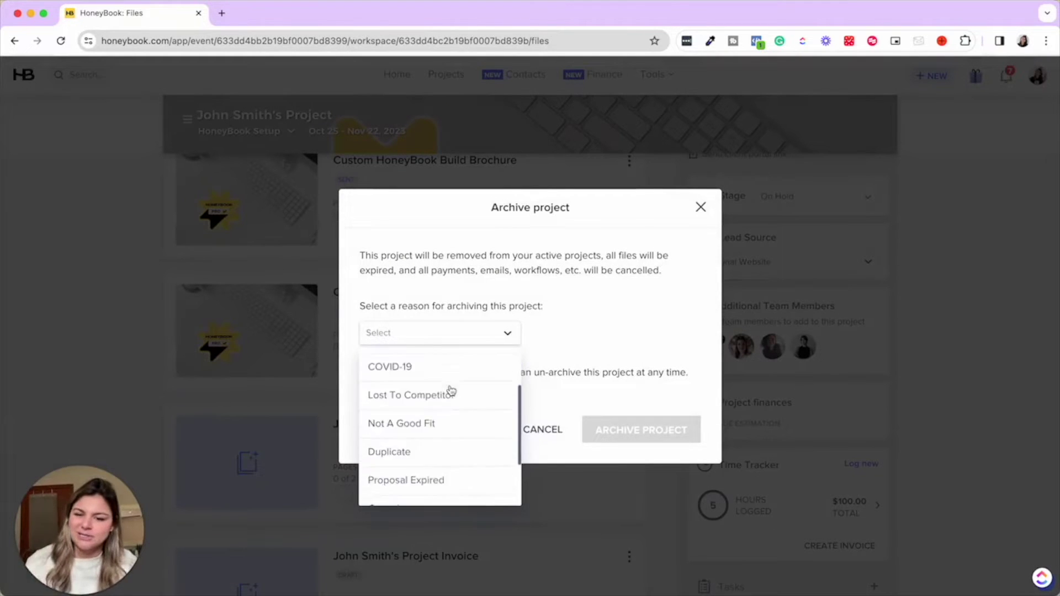
{"action": "left_click", "coordinate": [644, 267]}
{"action": "left_click", "coordinate": [701, 208]}
{"action": "scroll", "coordinate": [801, 433], "scroll_direction": "down", "scroll_amount": 4}
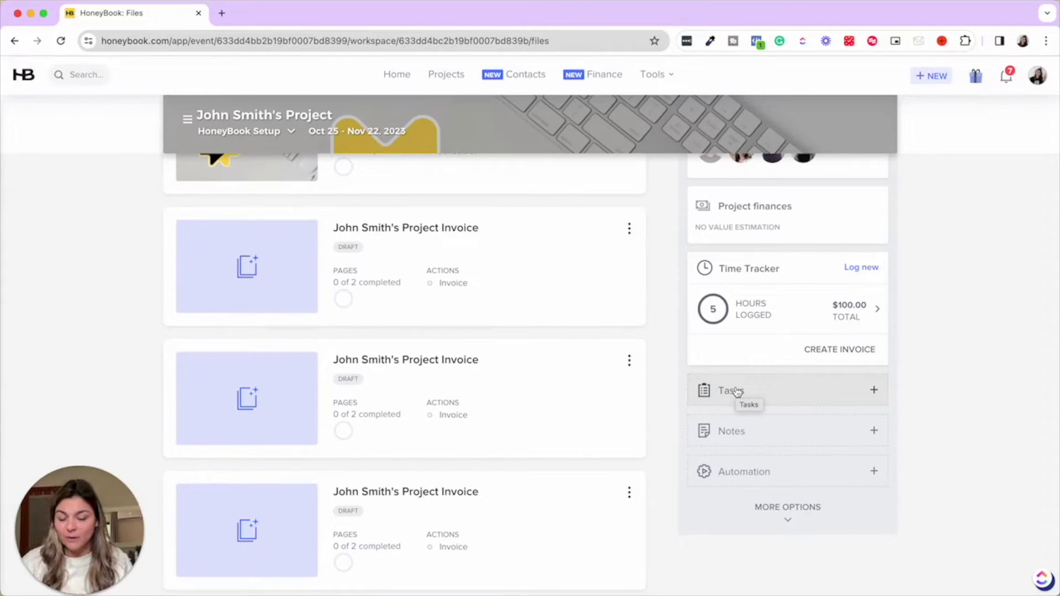
- Add a follow-up task for the client due Jan 04, 2024, then delete it and the empty task row
{"action": "left_click", "coordinate": [874, 390]}
{"action": "type", "text": "F"}
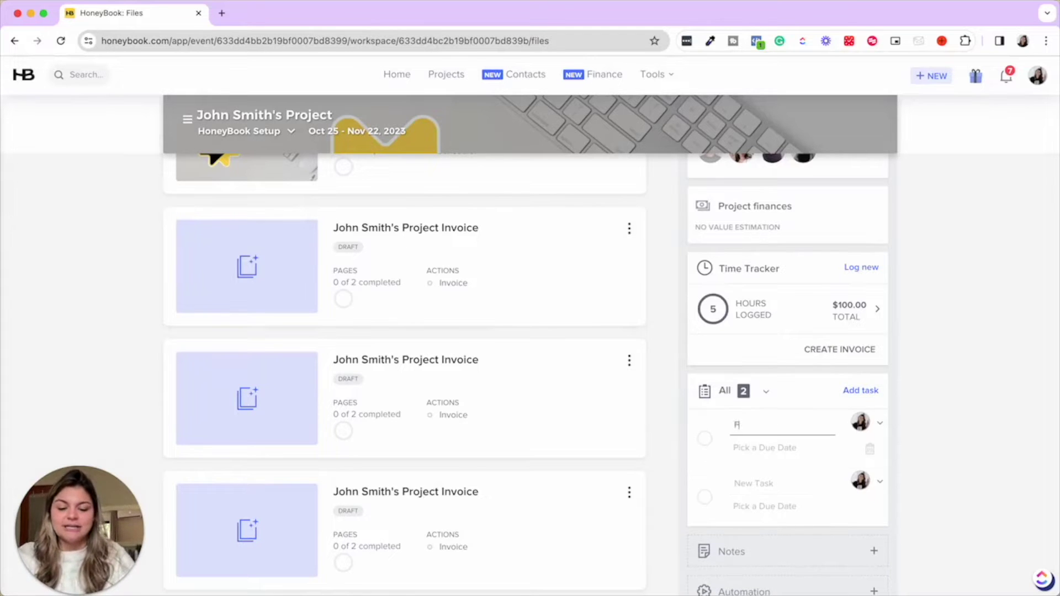
{"action": "type", "text": "ollow Up with John Smith"}
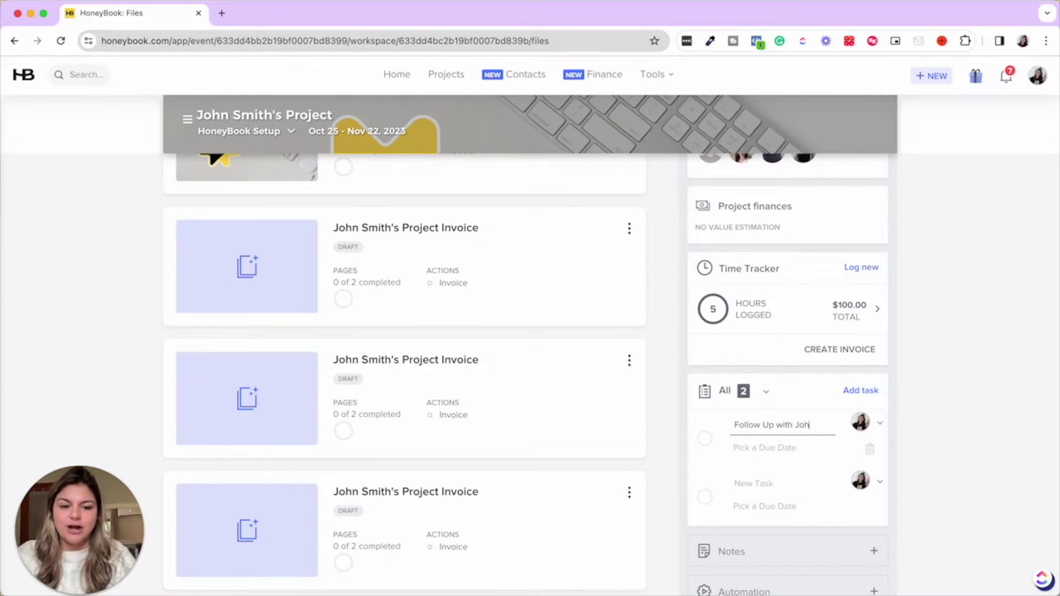
{"action": "left_click", "coordinate": [748, 464]}
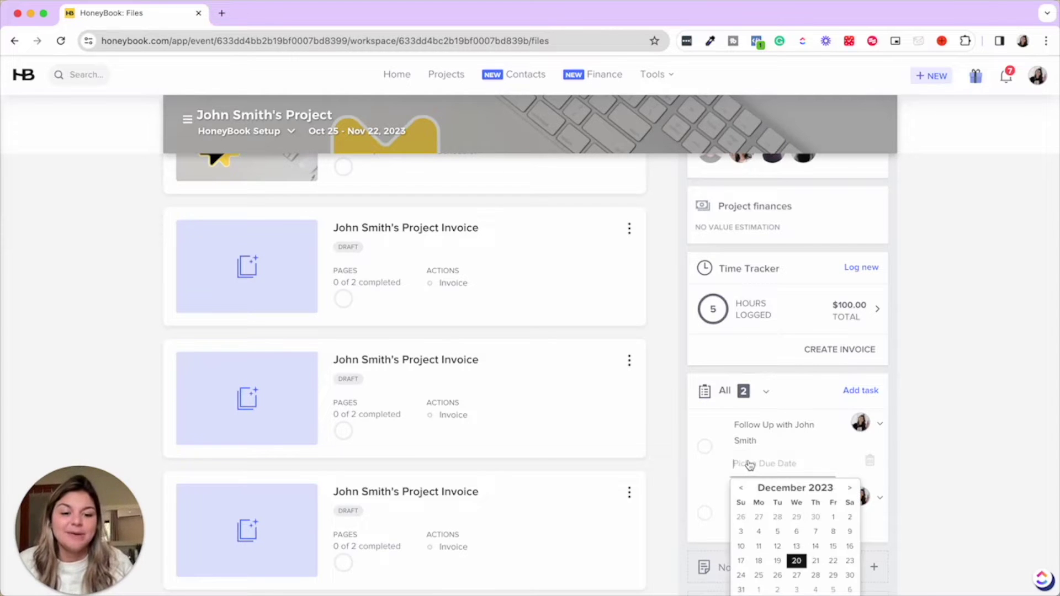
{"action": "scroll", "coordinate": [823, 540], "scroll_direction": "down", "scroll_amount": 1}
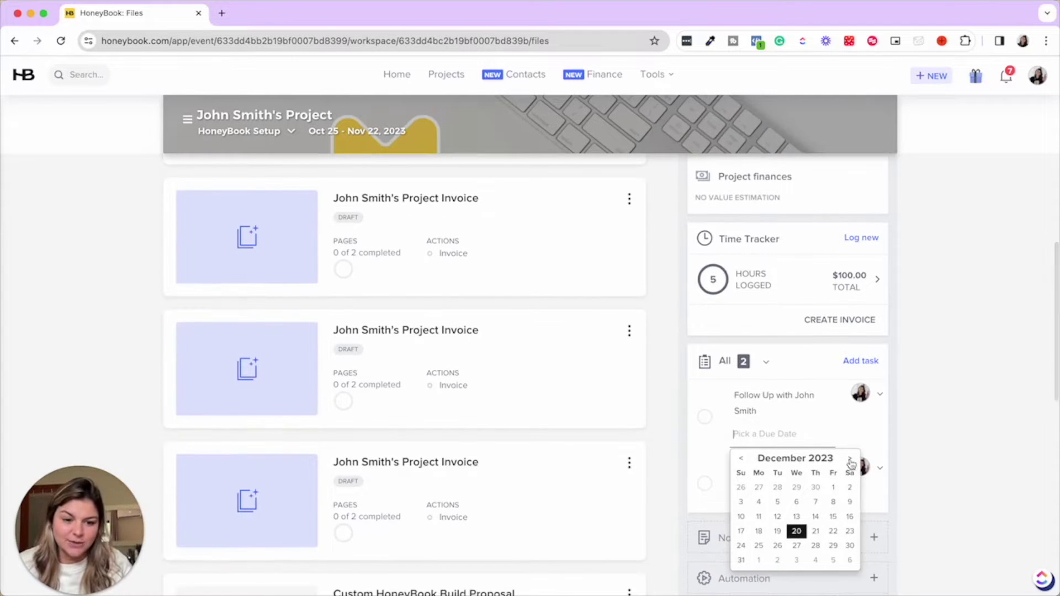
{"action": "left_click", "coordinate": [815, 560]}
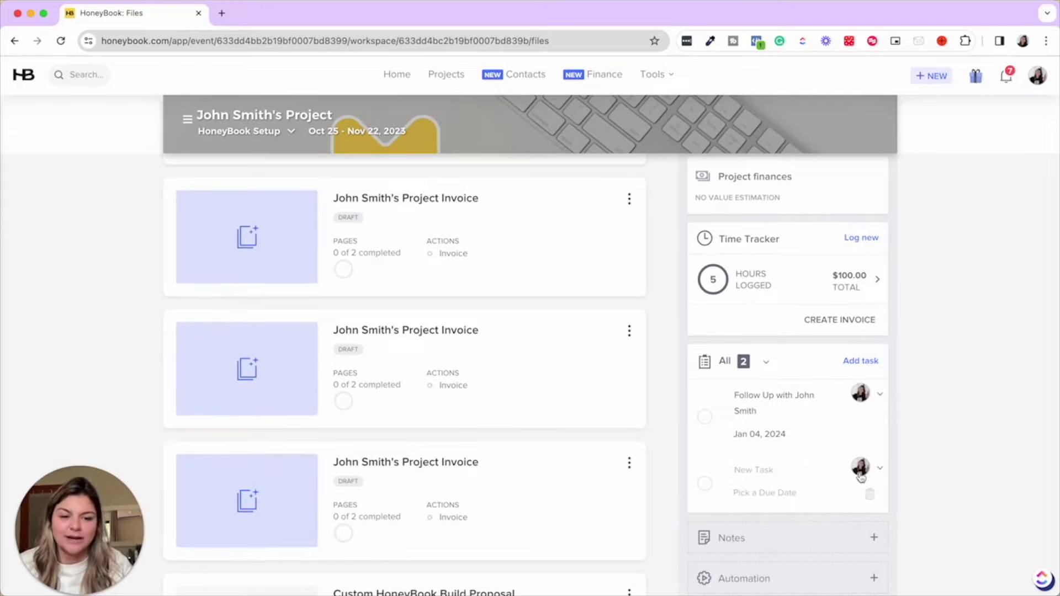
{"action": "left_click", "coordinate": [871, 493]}
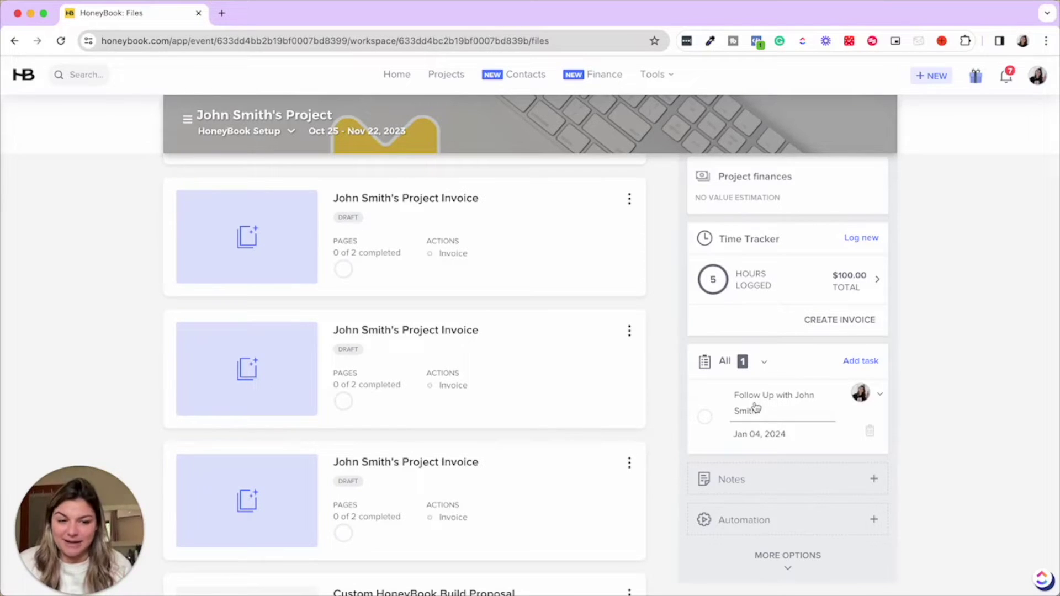
{"action": "left_click", "coordinate": [870, 431]}
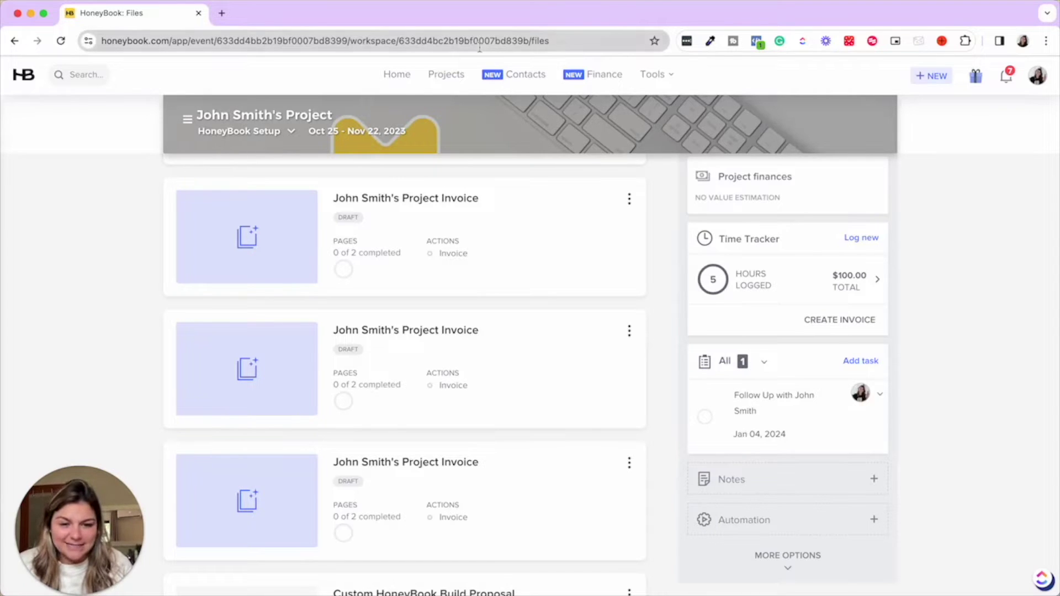
- Return to the projects pipeline and scroll across its stages to the one holding the HoneyBook Setup project
{"action": "left_click", "coordinate": [457, 78]}
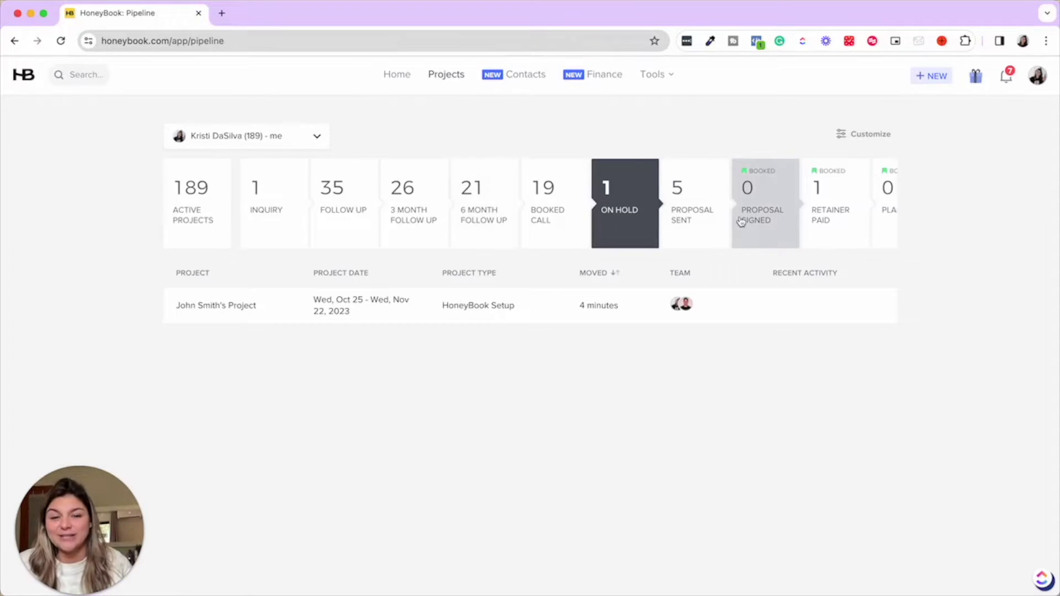
{"action": "scroll", "coordinate": [745, 224], "scroll_direction": "right", "scroll_amount": 8}
{"action": "scroll", "coordinate": [741, 222], "scroll_direction": "left", "scroll_amount": 8}
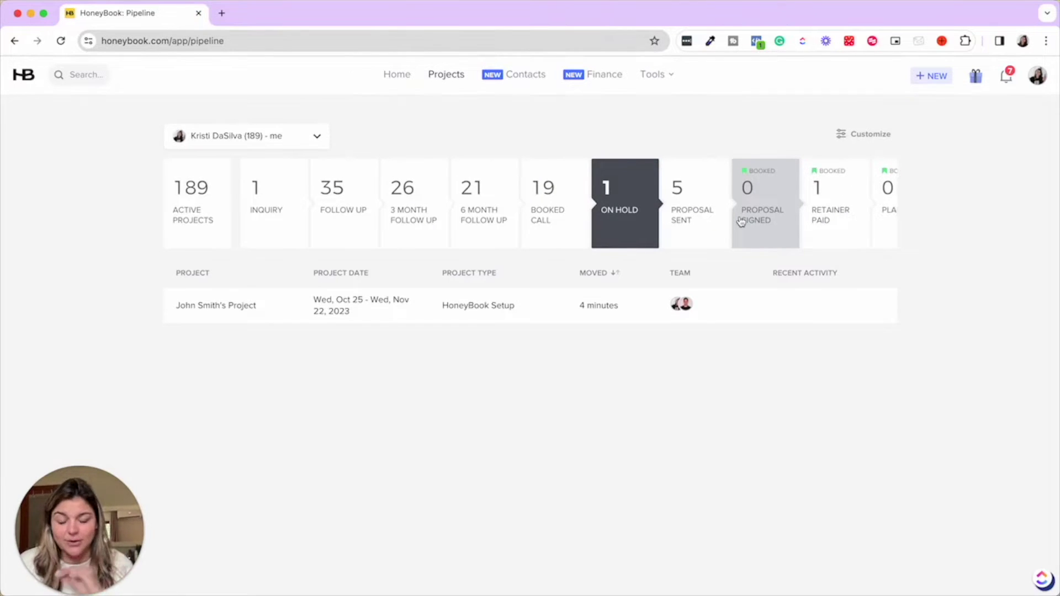
{"action": "scroll", "coordinate": [741, 221], "scroll_direction": "right", "scroll_amount": 6}
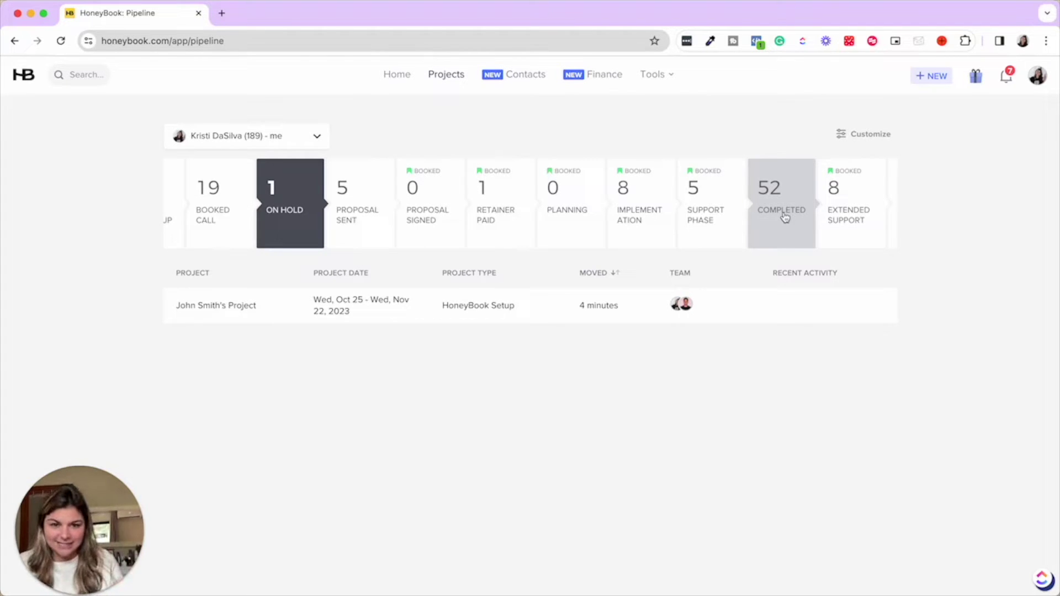
{"action": "scroll", "coordinate": [788, 217], "scroll_direction": "right", "scroll_amount": 5}
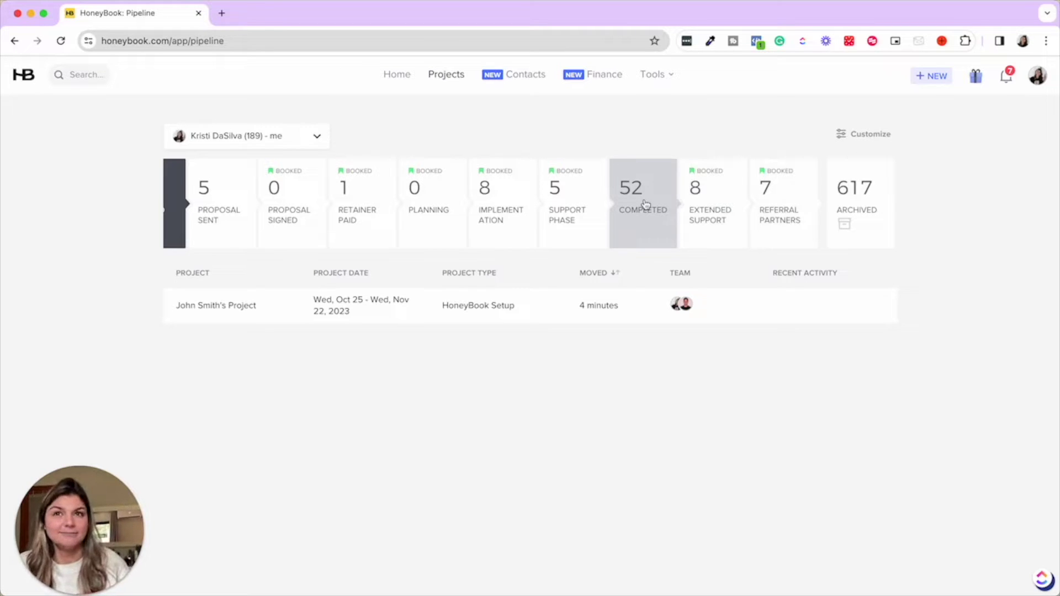
{"action": "scroll", "coordinate": [645, 205], "scroll_direction": "left", "scroll_amount": 8}
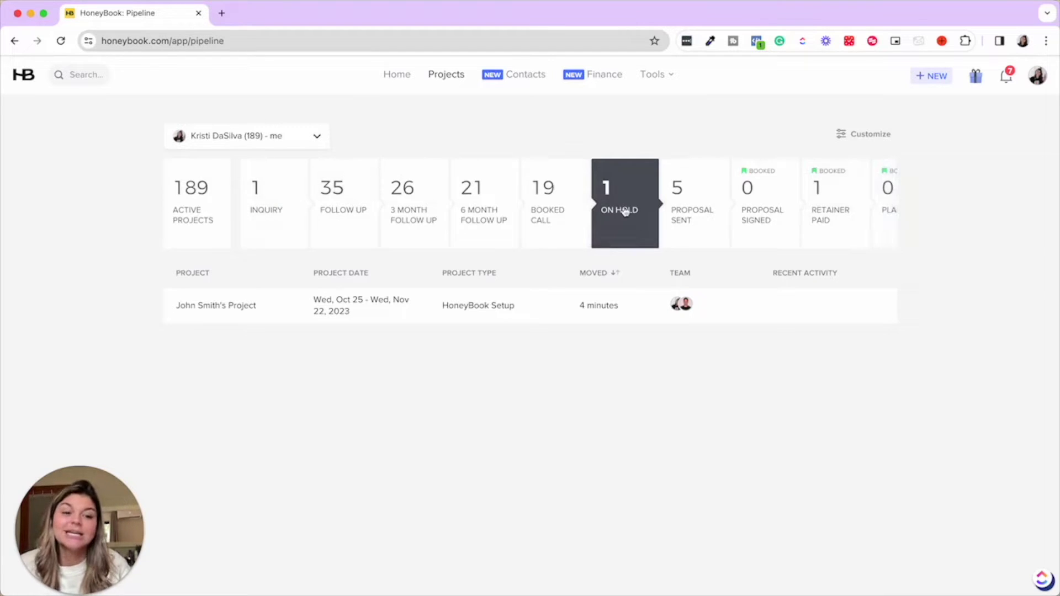
{"action": "scroll", "coordinate": [625, 210], "scroll_direction": "right", "scroll_amount": 8}
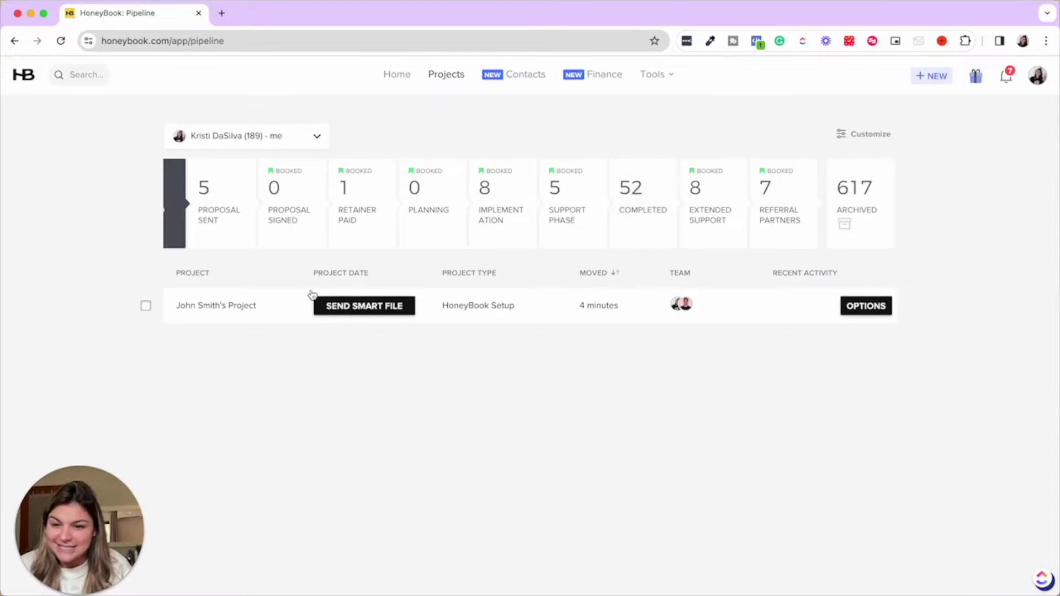
- Retitle the HoneyBook Setup project to 'Smith Roofing - HoneyBook Setup' and go back to the pipeline
{"action": "left_click", "coordinate": [245, 309]}
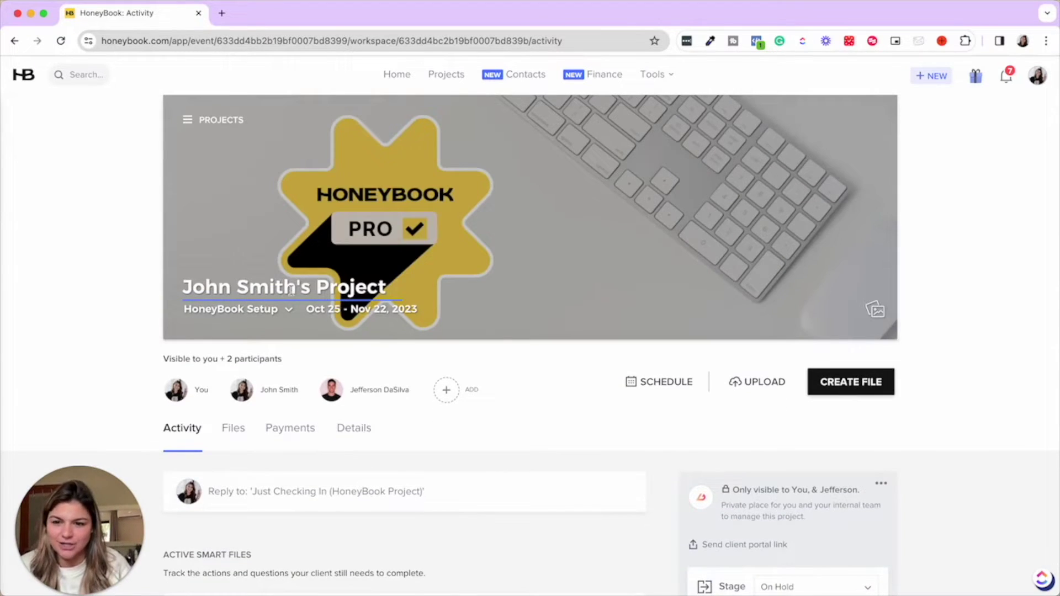
{"action": "left_click", "coordinate": [297, 286]}
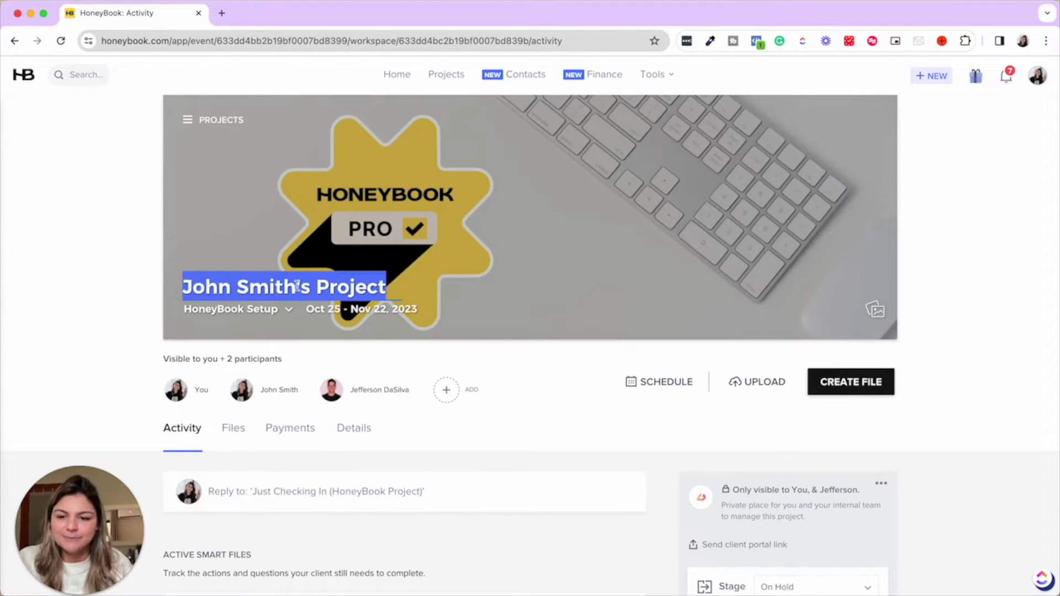
{"action": "left_click", "coordinate": [297, 286]}
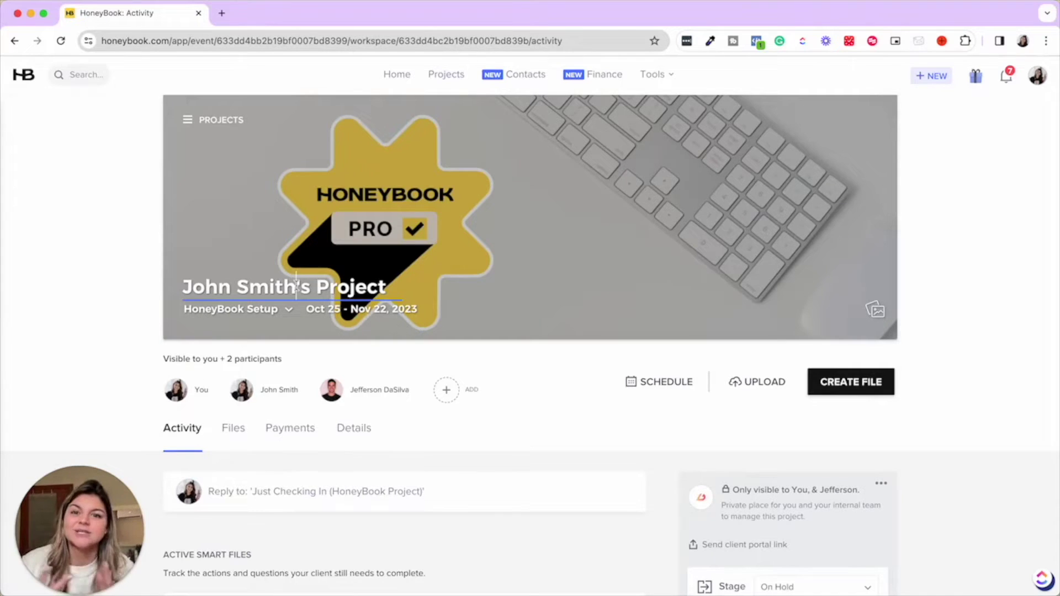
{"action": "triple_click", "coordinate": [297, 286]}
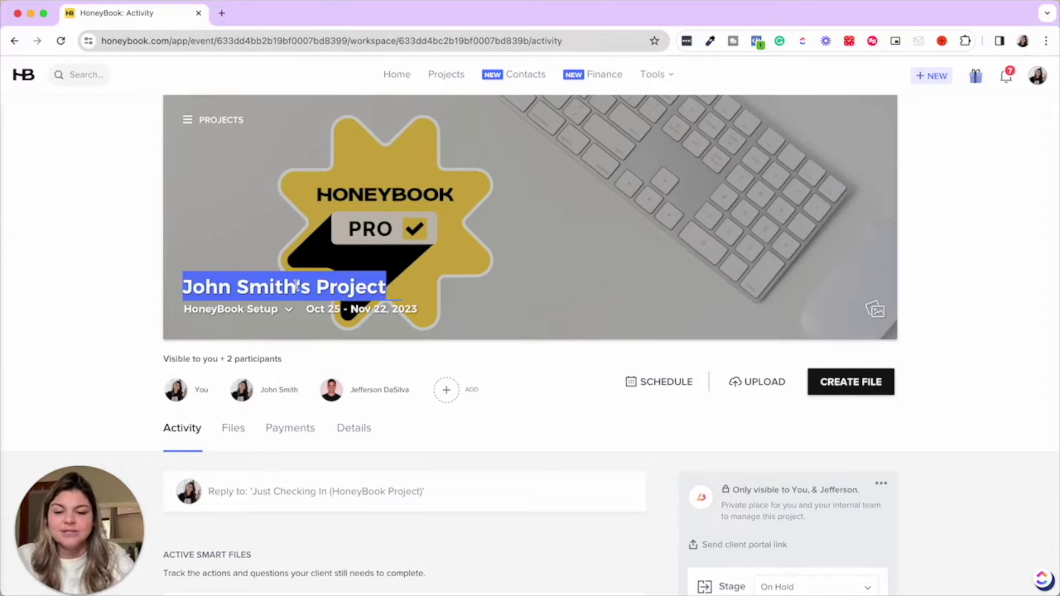
{"action": "type", "text": "Smith Roofin"}
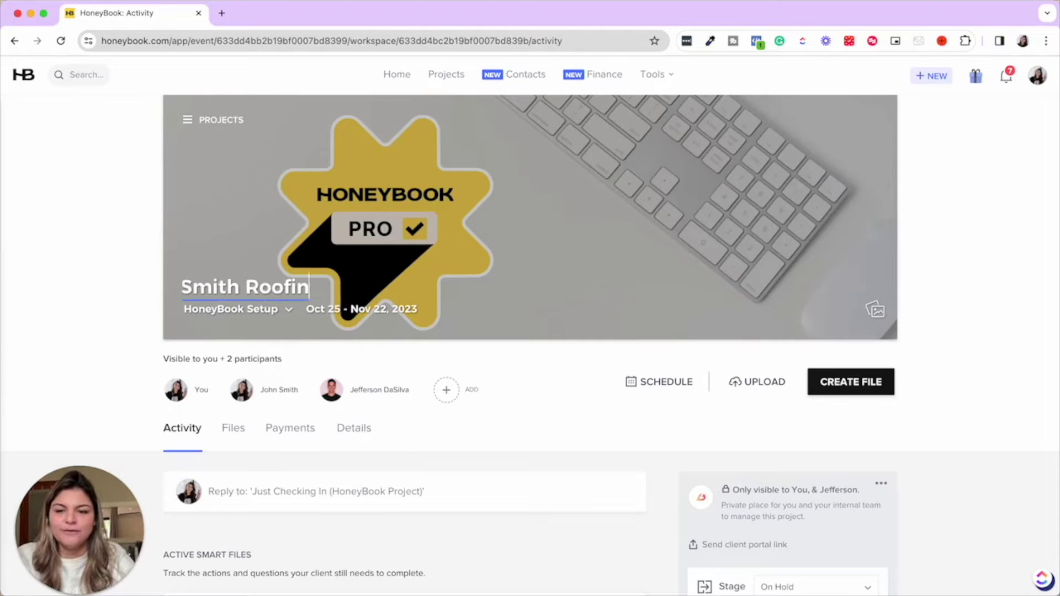
{"action": "type", "text": "g -"}
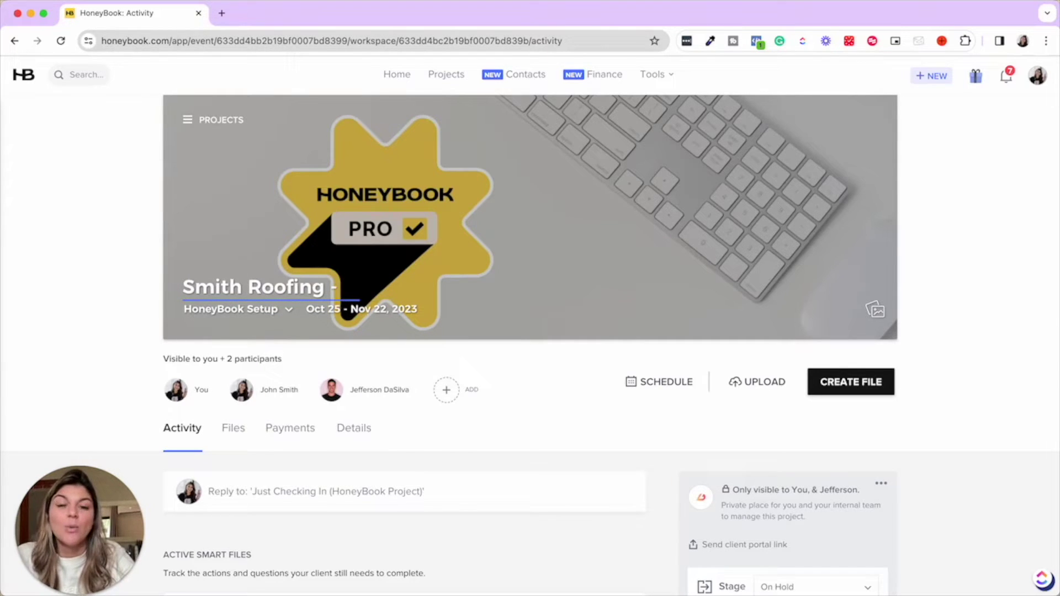
{"action": "type", "text": " HoneyBoo"}
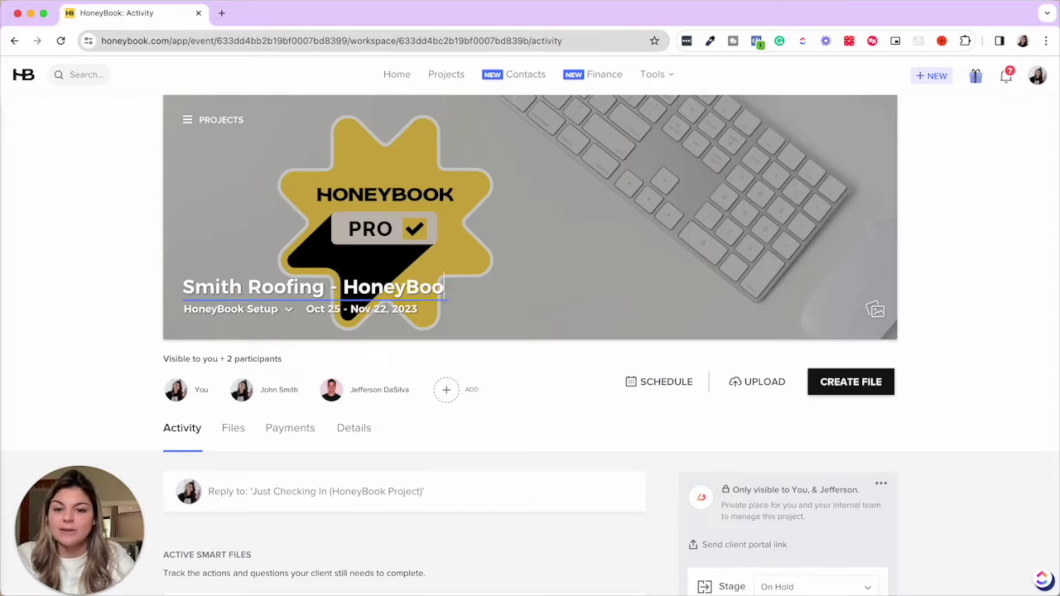
{"action": "type", "text": "k Setup"}
{"action": "left_click", "coordinate": [638, 169]}
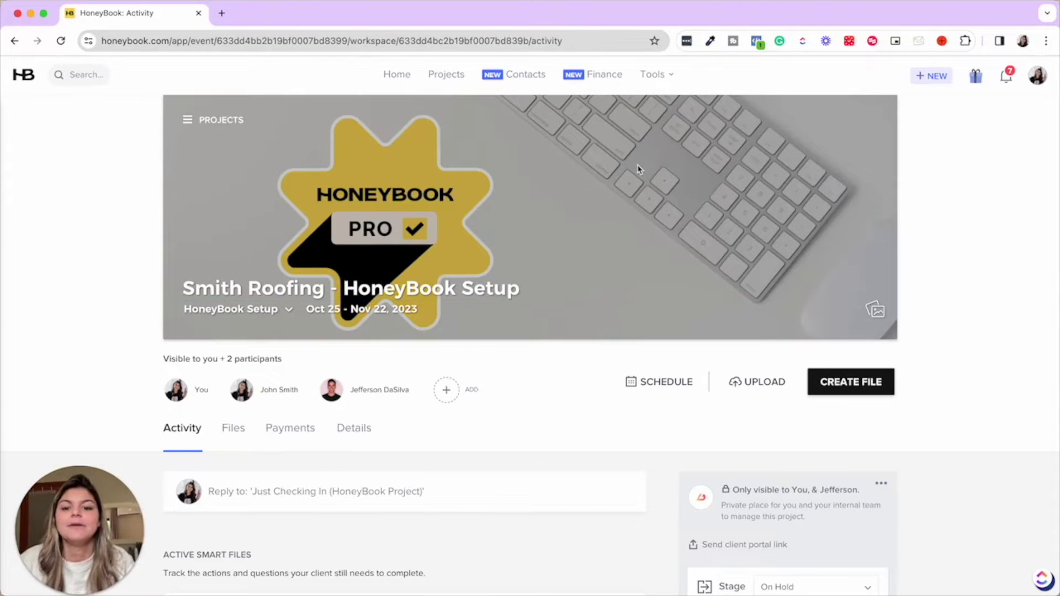
{"action": "left_click", "coordinate": [457, 78]}
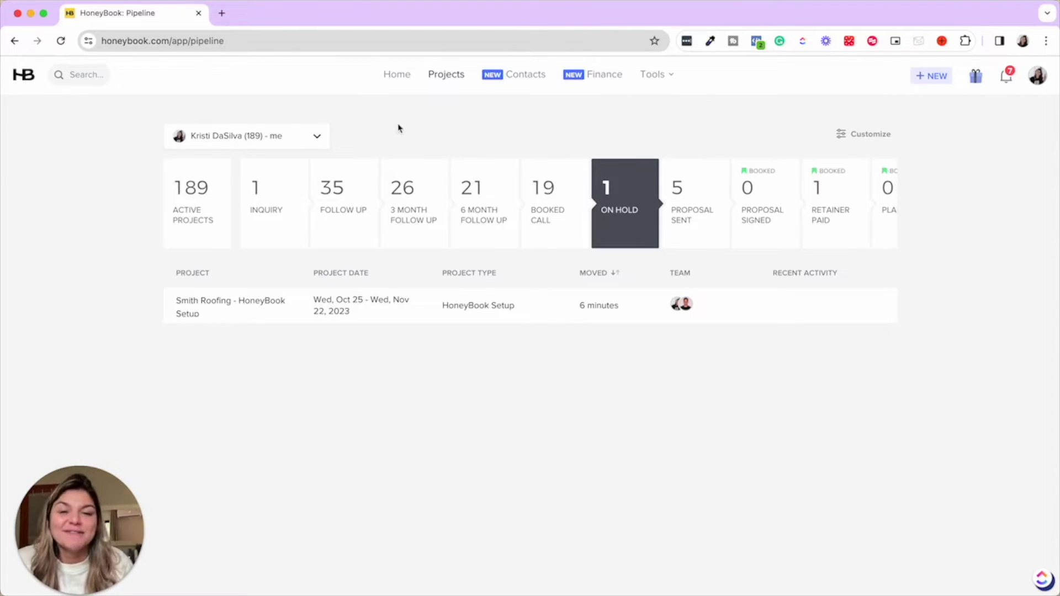
- Go to Tools > My Templates, starting a new folder but cancelling the empty one
{"action": "left_click", "coordinate": [659, 77]}
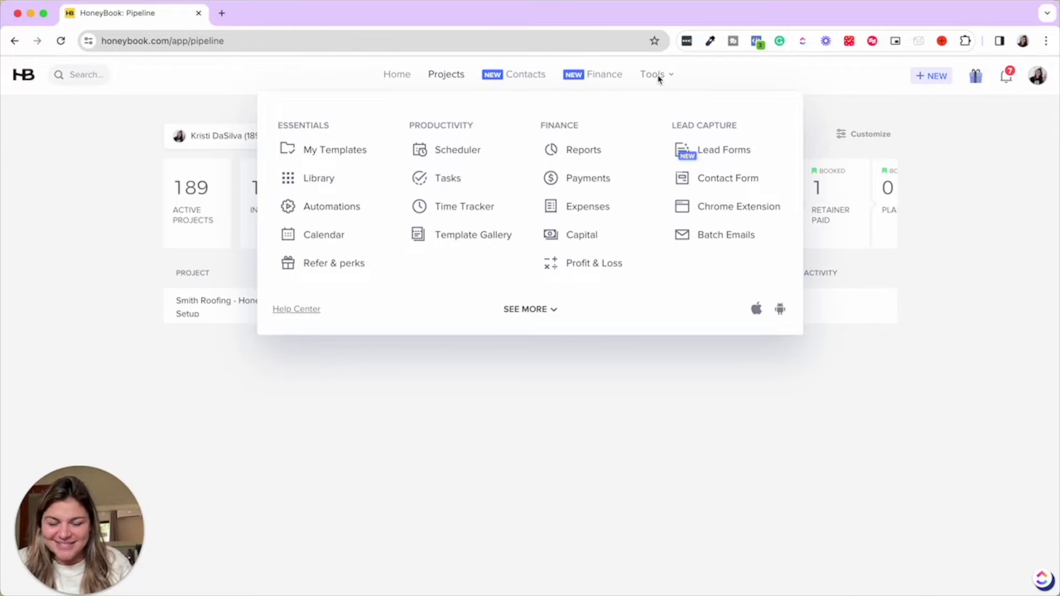
{"action": "left_click", "coordinate": [360, 159]}
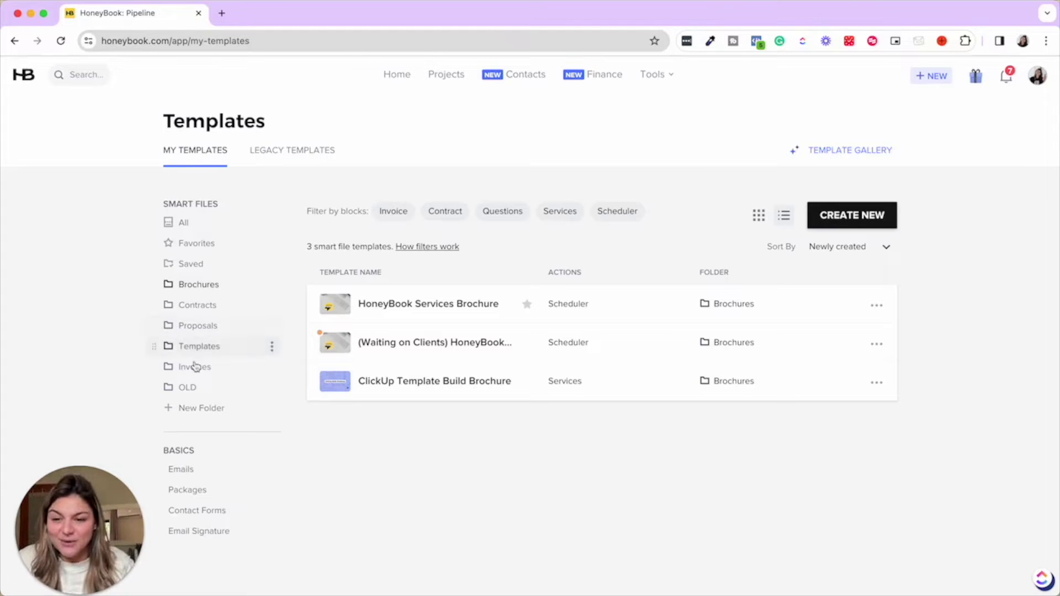
{"action": "left_click", "coordinate": [208, 408]}
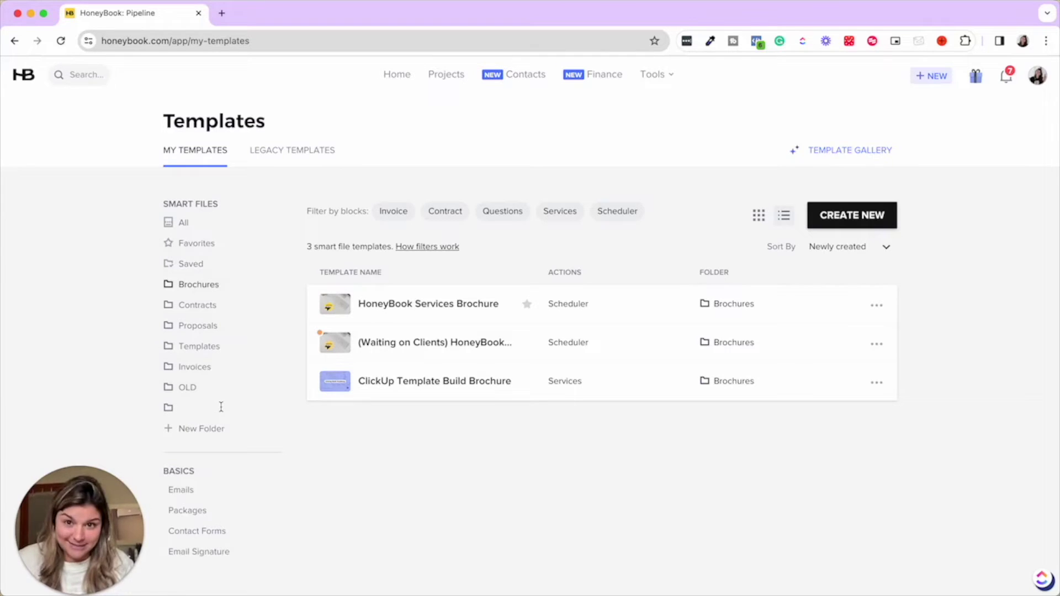
{"action": "left_click", "coordinate": [546, 523]}
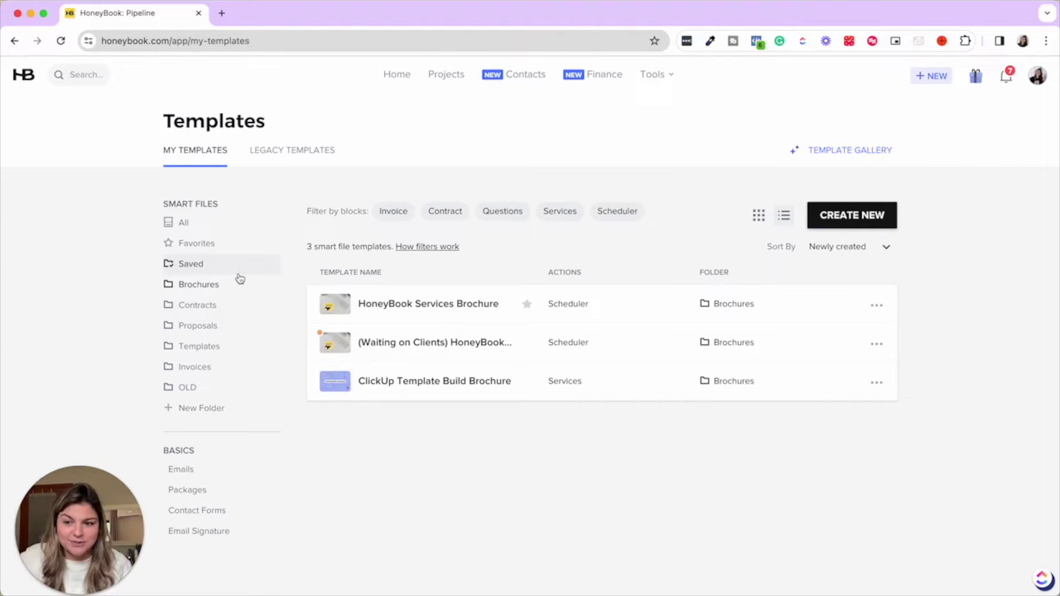
- Show the Templates folder and scroll its 9 templates, Wedding Details Questionnaire through Multi-Page Brochure
{"action": "left_click", "coordinate": [207, 348]}
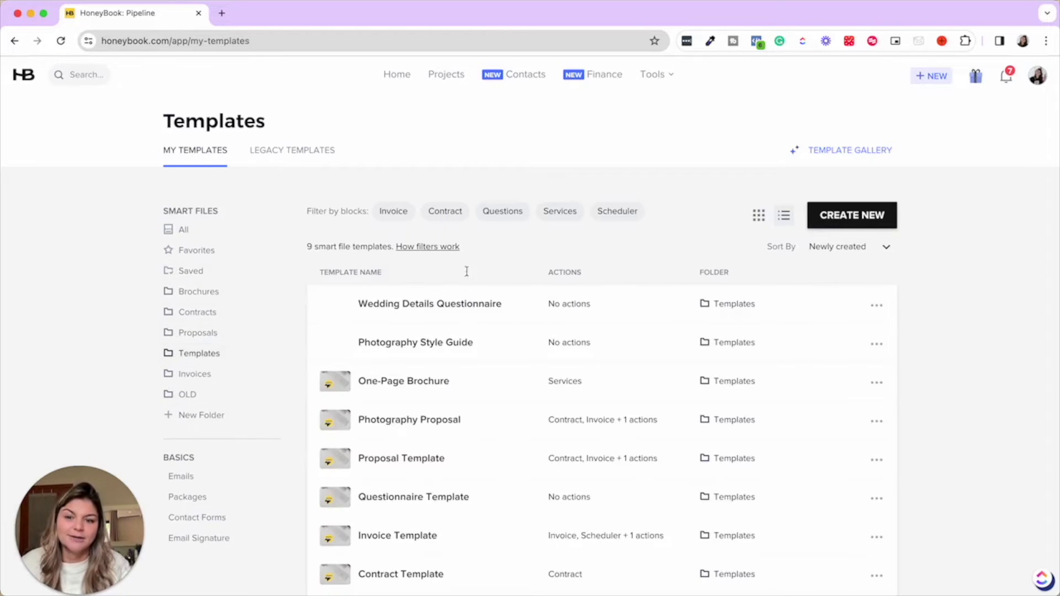
{"action": "scroll", "coordinate": [440, 431], "scroll_direction": "down", "scroll_amount": 1}
{"action": "scroll", "coordinate": [440, 431], "scroll_direction": "down", "scroll_amount": 1}
{"action": "scroll", "coordinate": [459, 376], "scroll_direction": "up", "scroll_amount": 2}
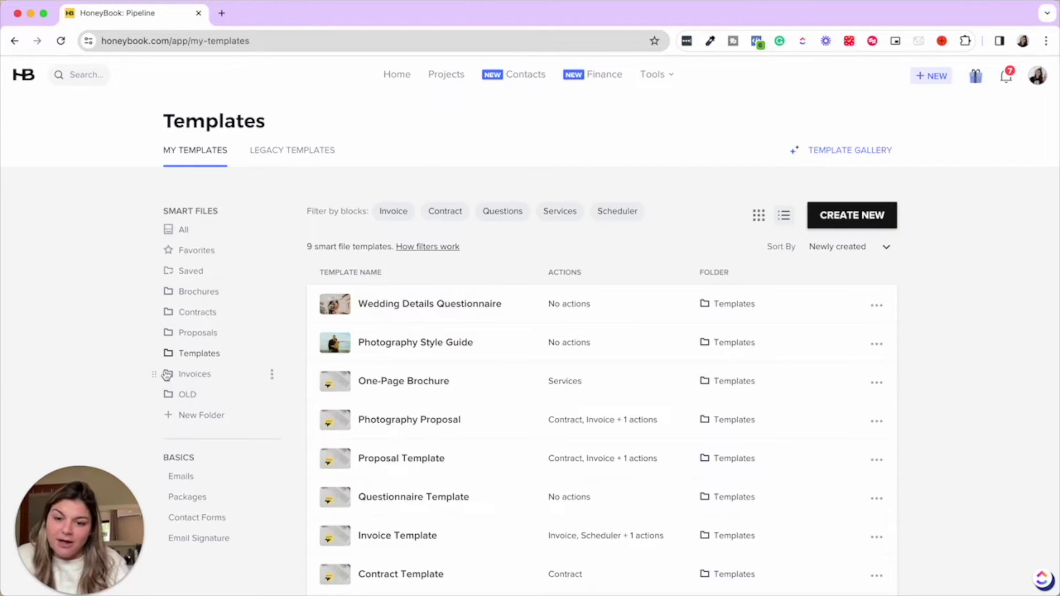
{"action": "scroll", "coordinate": [540, 450], "scroll_direction": "down", "scroll_amount": 2}
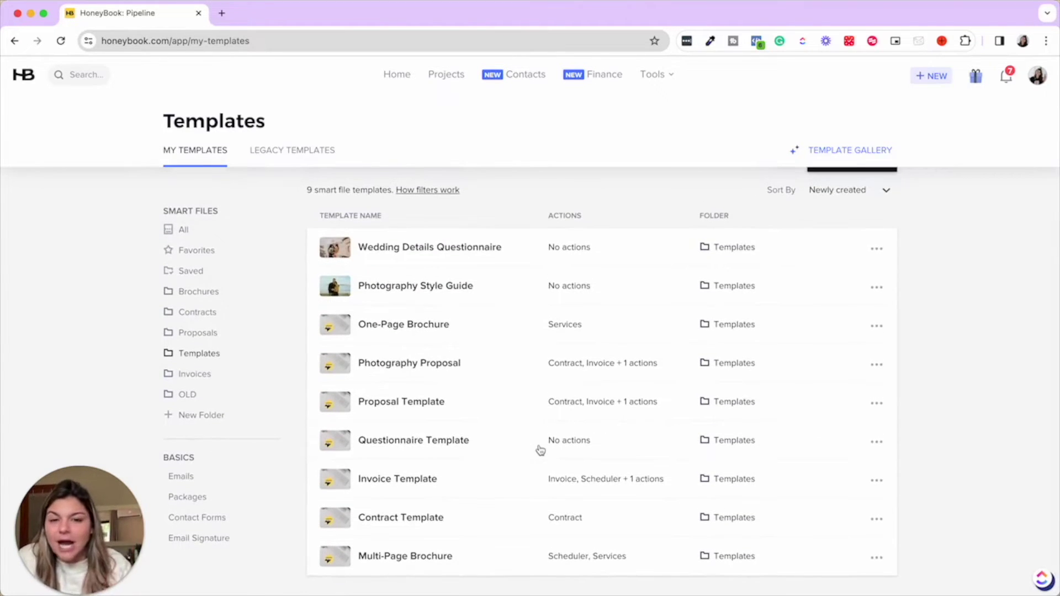
{"action": "left_click", "coordinate": [878, 249]}
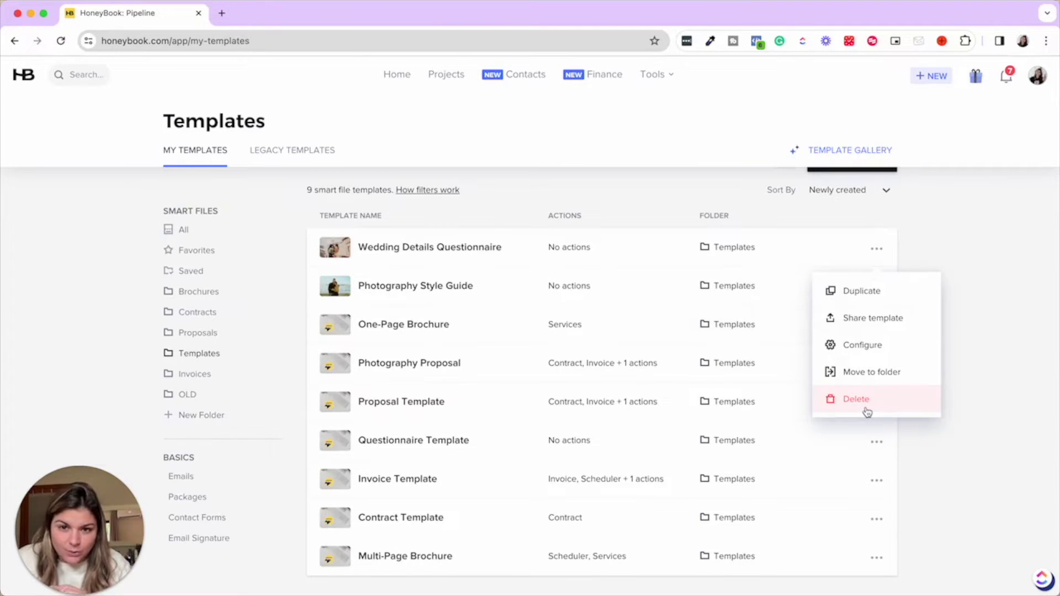
{"action": "left_click", "coordinate": [32, 389]}
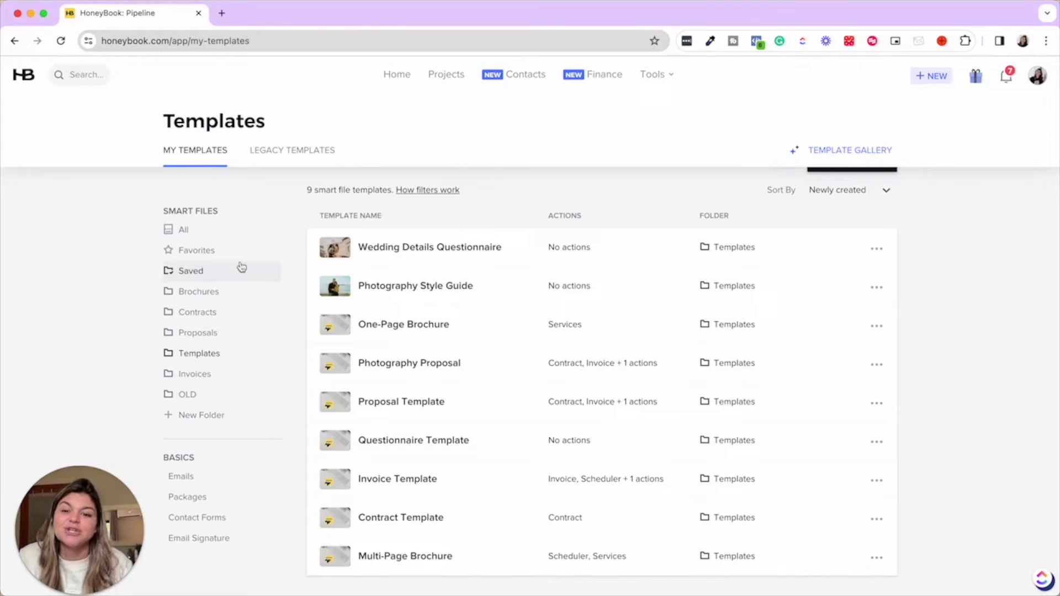
{"action": "mouse_move", "coordinate": [348, 567]}
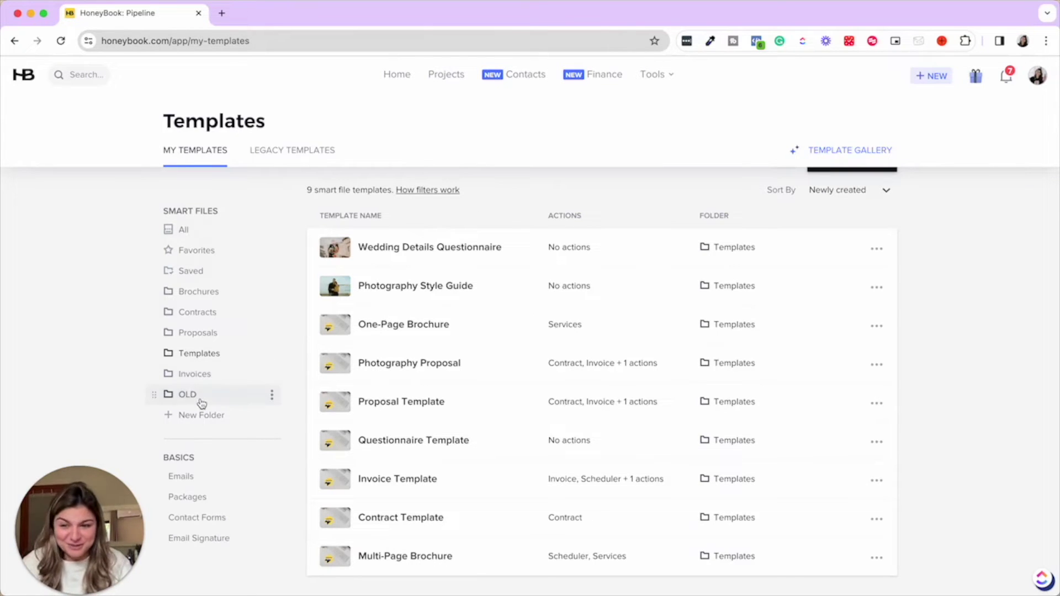
{"action": "left_click", "coordinate": [208, 480]}
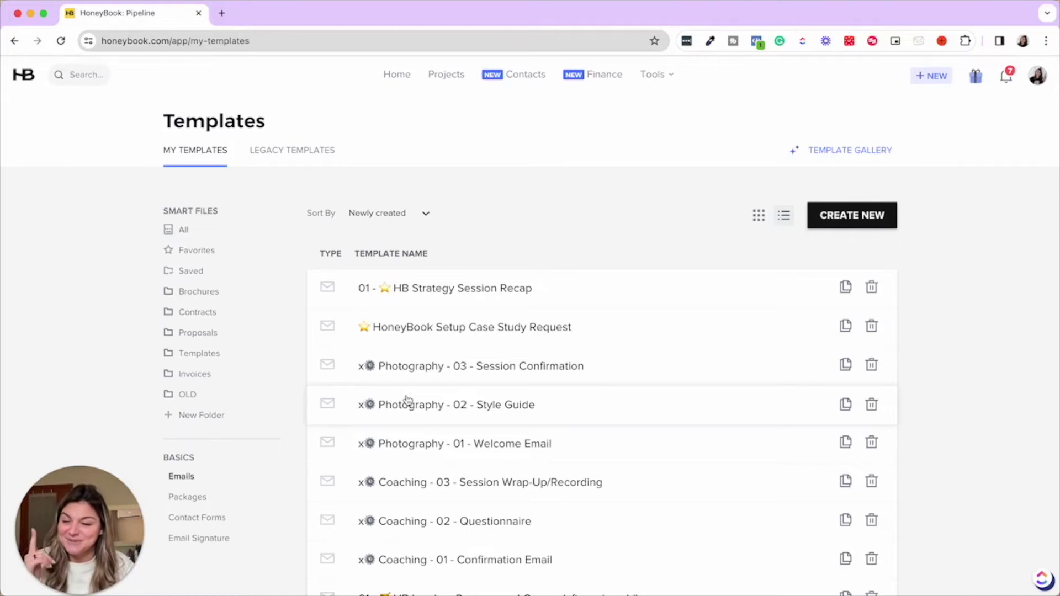
{"action": "left_click", "coordinate": [424, 214]}
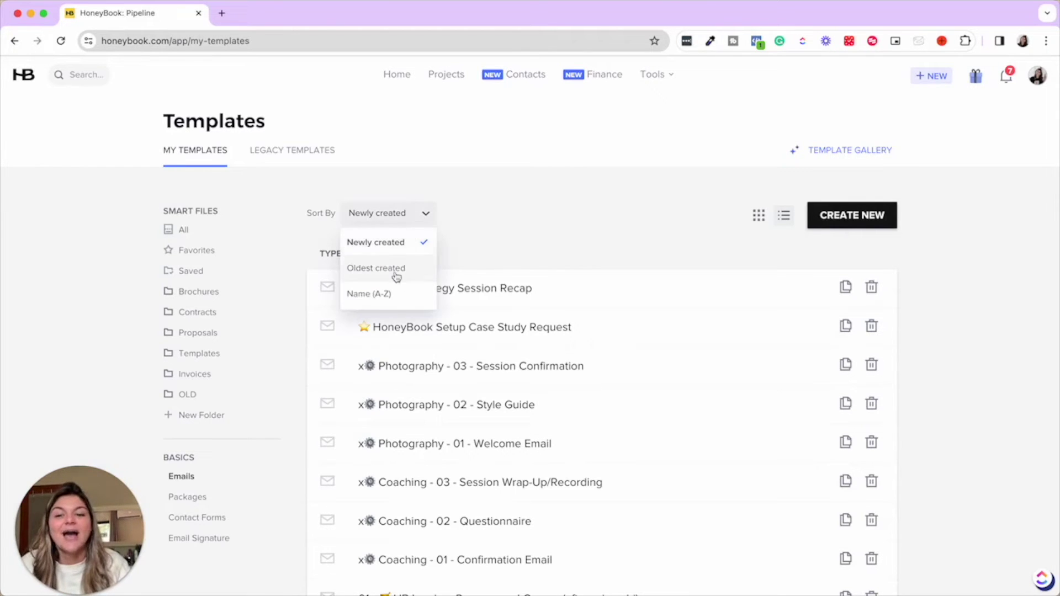
{"action": "left_click", "coordinate": [392, 293]}
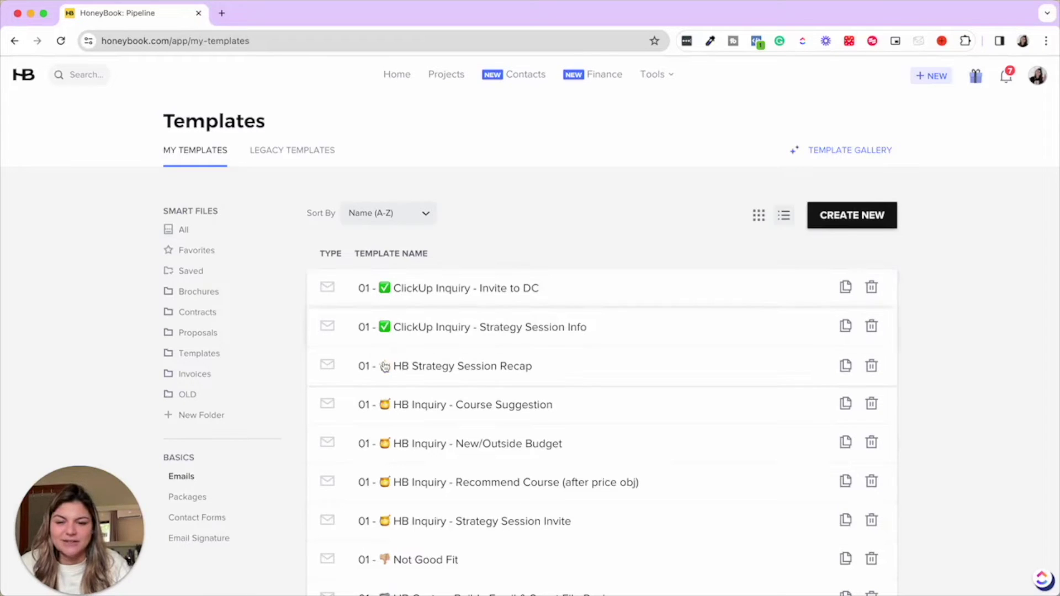
{"action": "scroll", "coordinate": [386, 373], "scroll_direction": "down", "scroll_amount": 2}
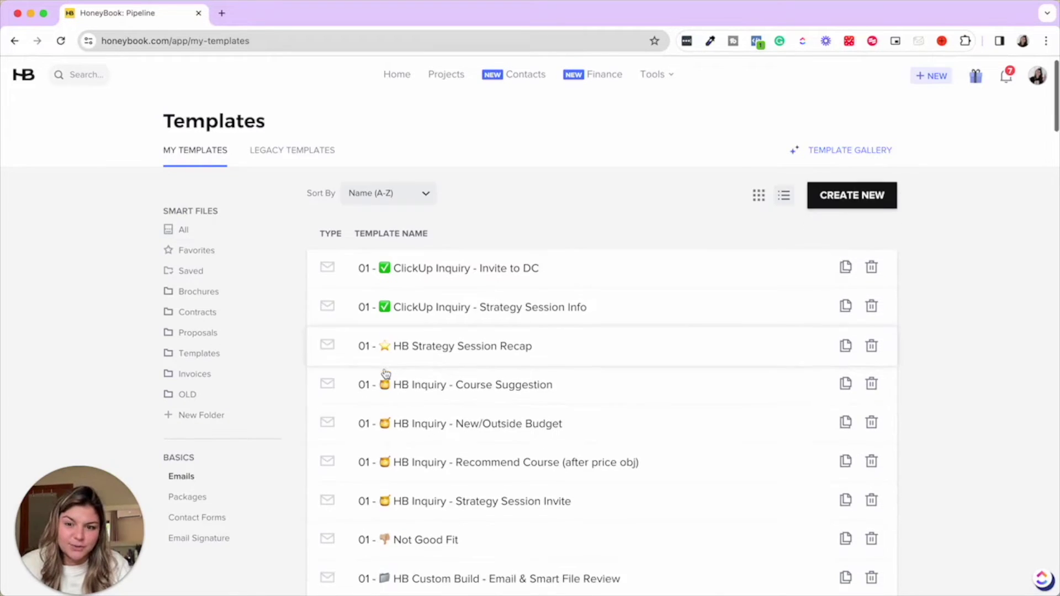
{"action": "scroll", "coordinate": [388, 485], "scroll_direction": "down", "scroll_amount": 3}
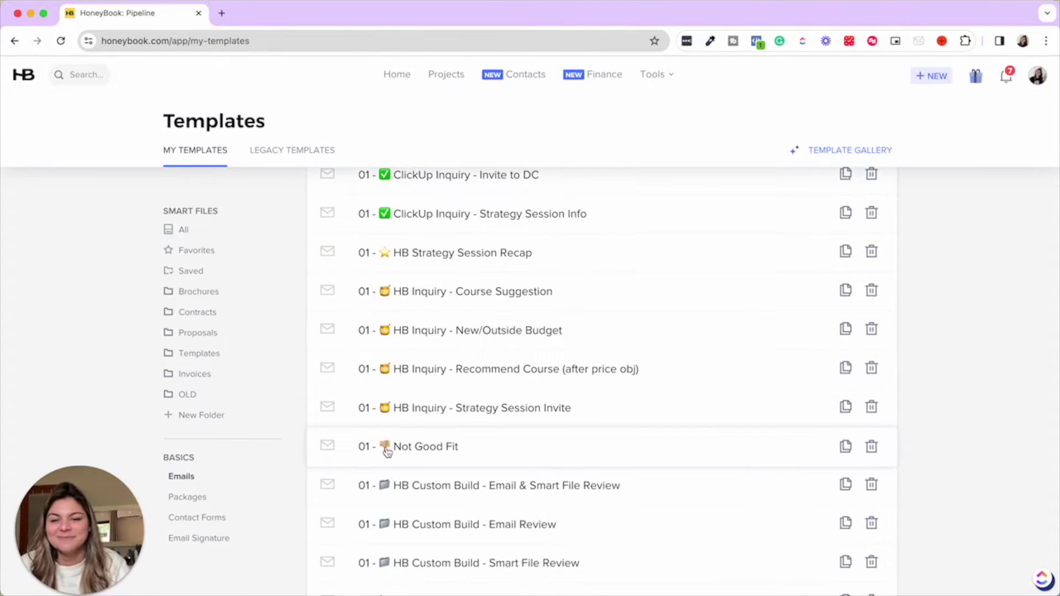
{"action": "scroll", "coordinate": [386, 450], "scroll_direction": "down", "scroll_amount": 3}
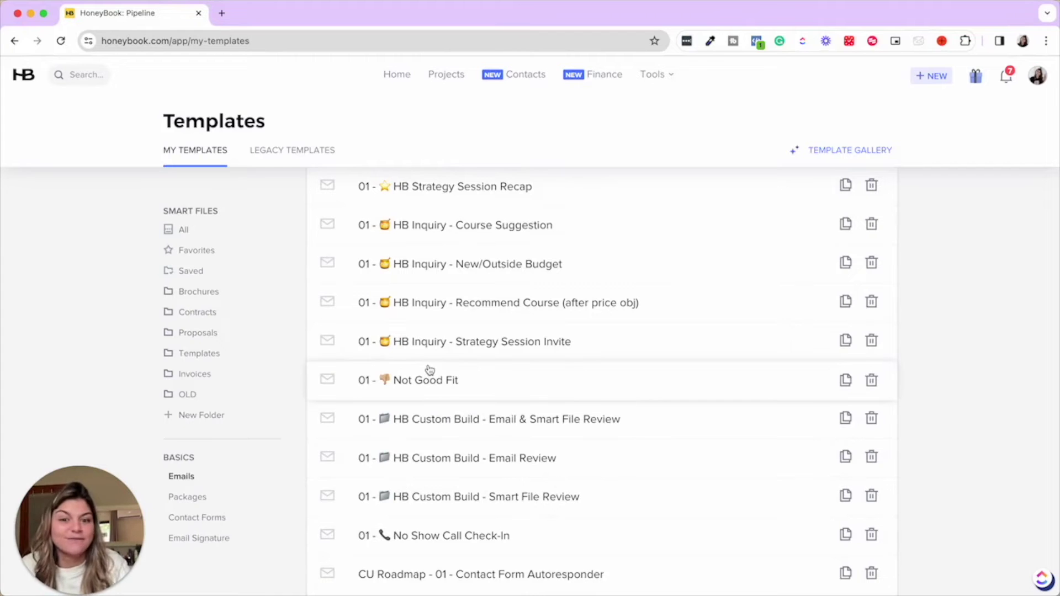
{"action": "scroll", "coordinate": [430, 370], "scroll_direction": "up", "scroll_amount": 4}
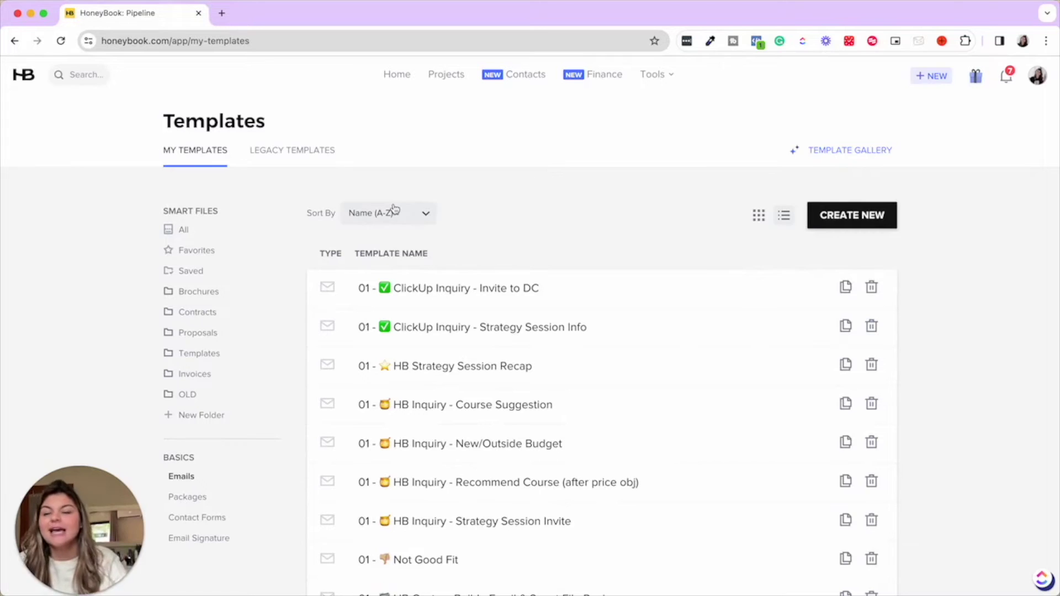
- In the Smith Roofing project, open a reply and browse the Templates dropdown of saved emails, then go back
{"action": "left_click", "coordinate": [448, 77]}
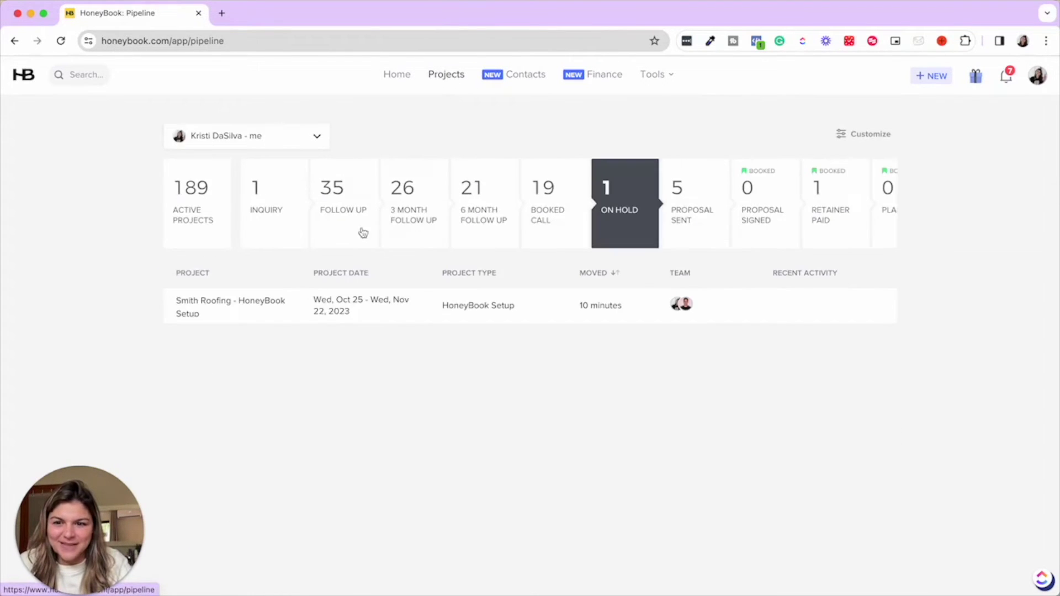
{"action": "left_click", "coordinate": [267, 308]}
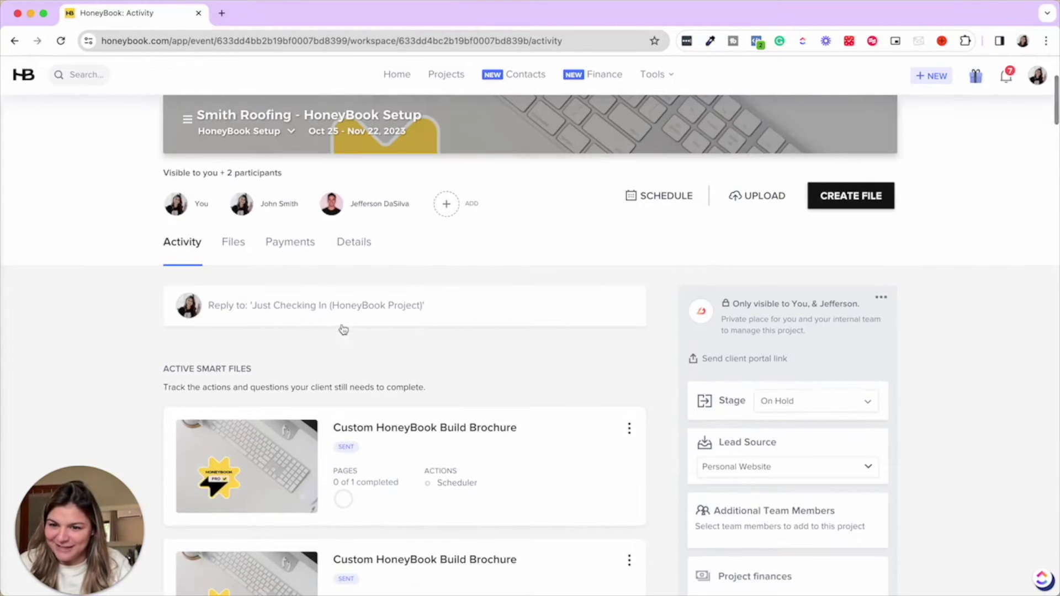
{"action": "left_click", "coordinate": [308, 310]}
{"action": "left_click", "coordinate": [206, 533]}
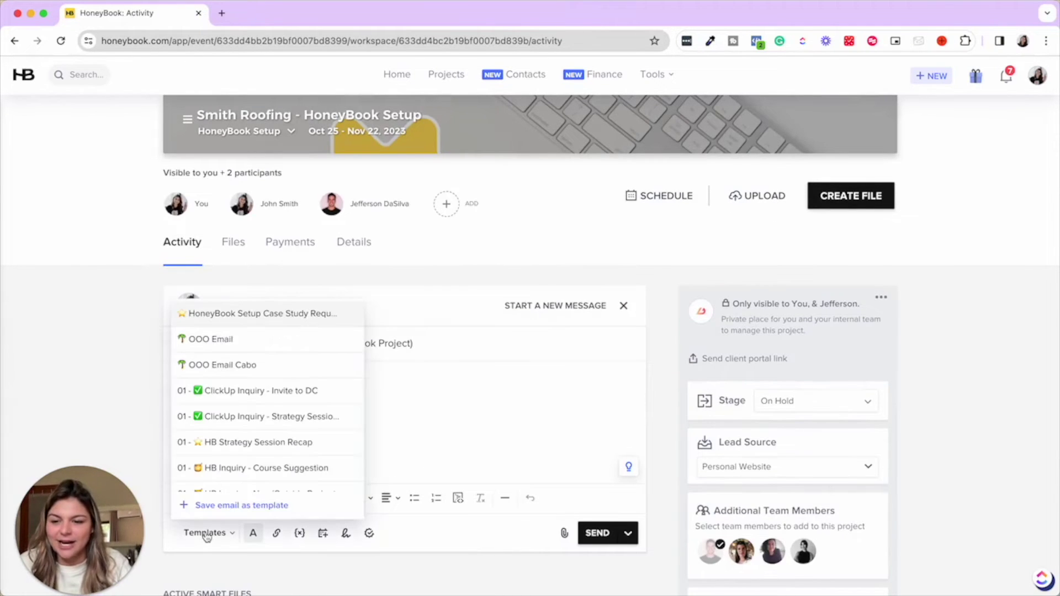
{"action": "scroll", "coordinate": [256, 393], "scroll_direction": "down", "scroll_amount": 4}
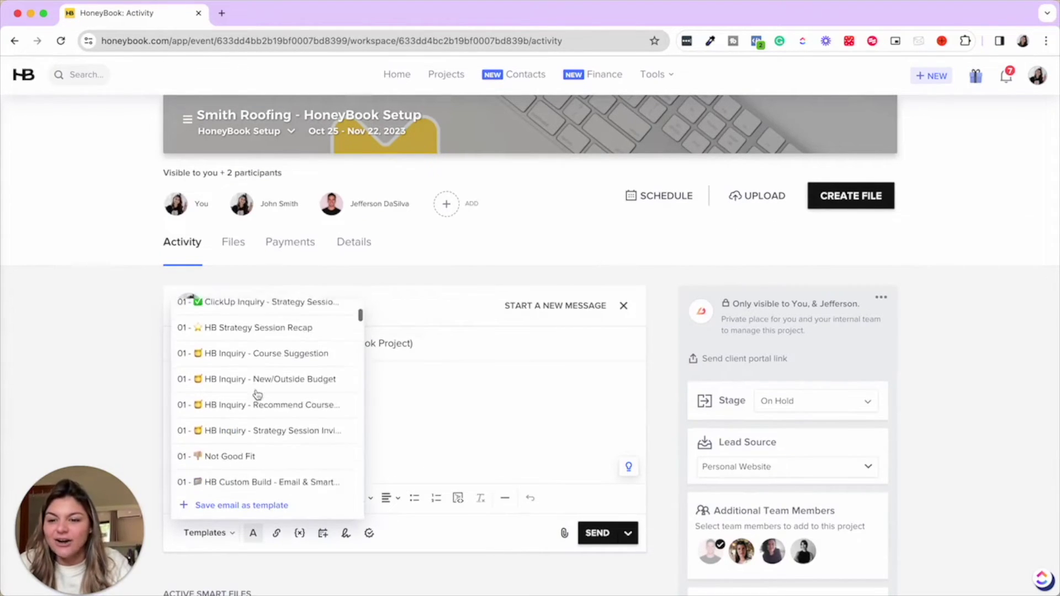
{"action": "left_click", "coordinate": [13, 42]}
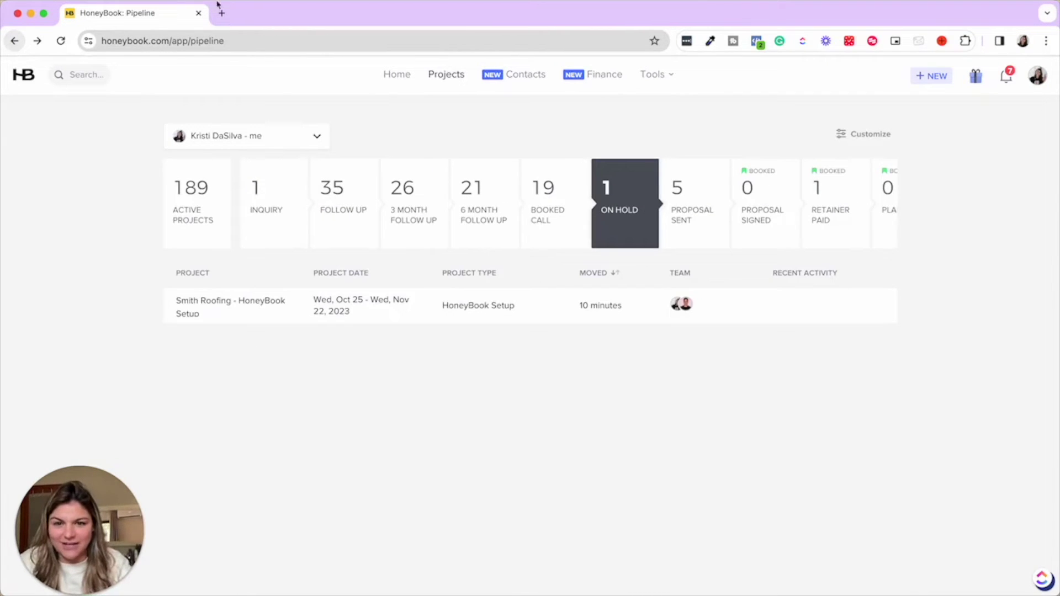
{"action": "left_click", "coordinate": [667, 77]}
- Go to My Templates and scroll through the email templates, including the CU Roadmap and HB Custom Build series
{"action": "left_click", "coordinate": [333, 149]}
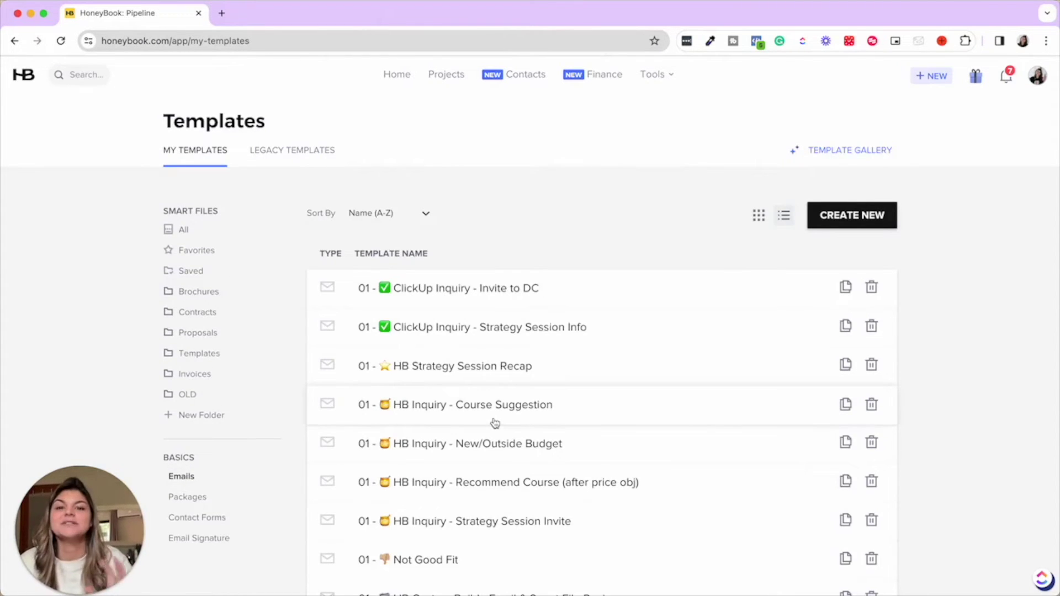
{"action": "scroll", "coordinate": [496, 423], "scroll_direction": "down", "scroll_amount": 10}
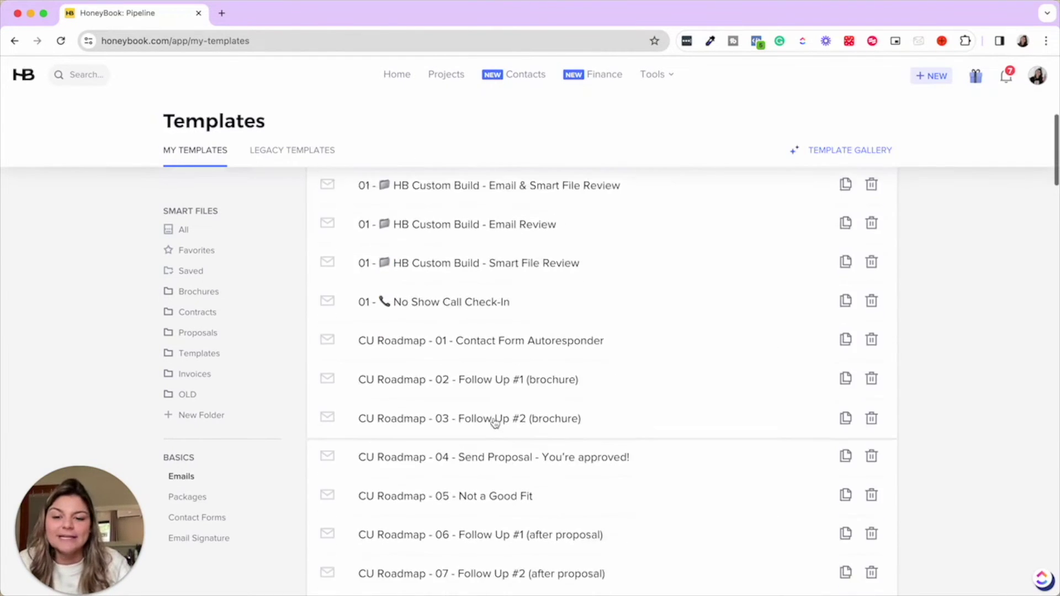
{"action": "scroll", "coordinate": [495, 428], "scroll_direction": "up", "scroll_amount": 2}
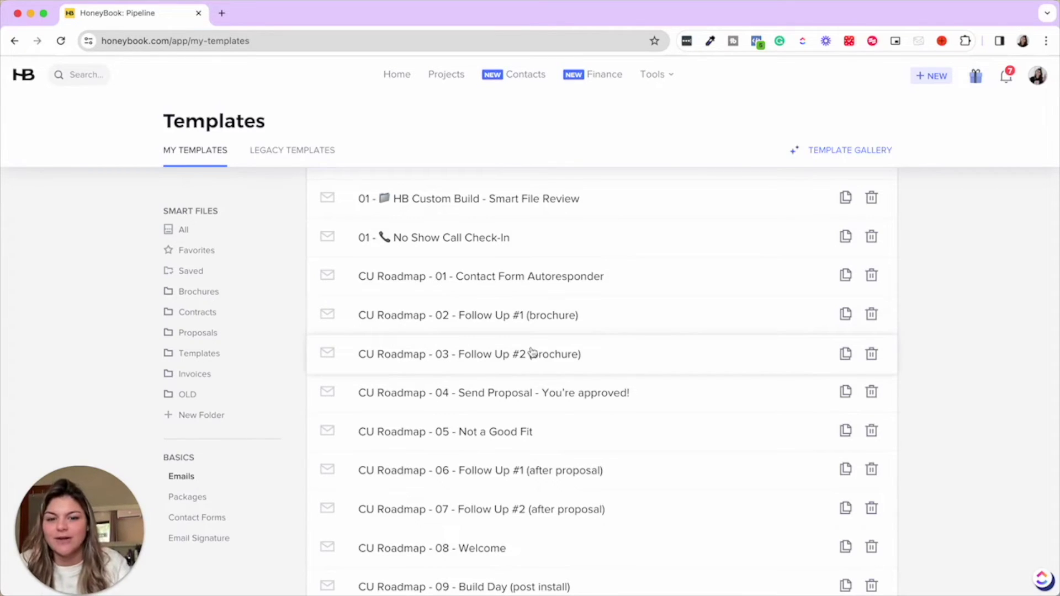
{"action": "scroll", "coordinate": [532, 352], "scroll_direction": "down", "scroll_amount": 10}
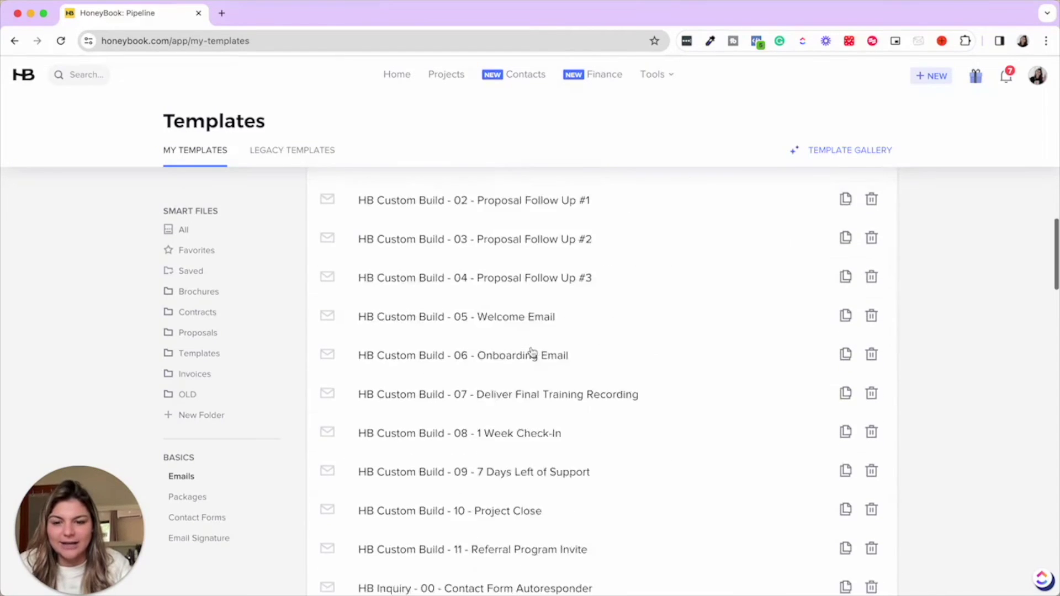
{"action": "scroll", "coordinate": [532, 352], "scroll_direction": "up", "scroll_amount": 5}
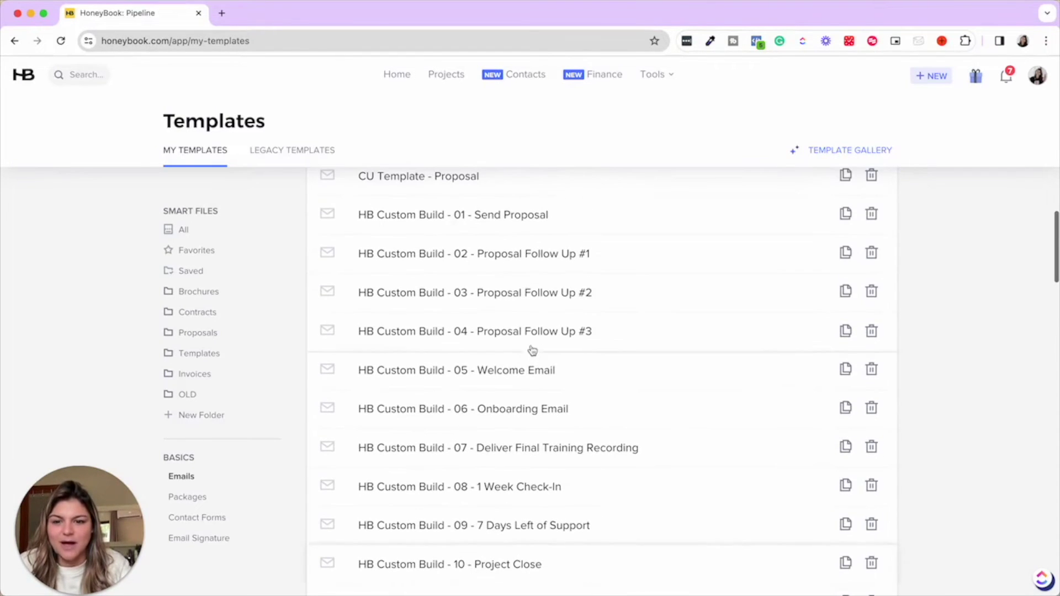
{"action": "scroll", "coordinate": [500, 400], "scroll_direction": "down", "scroll_amount": 6}
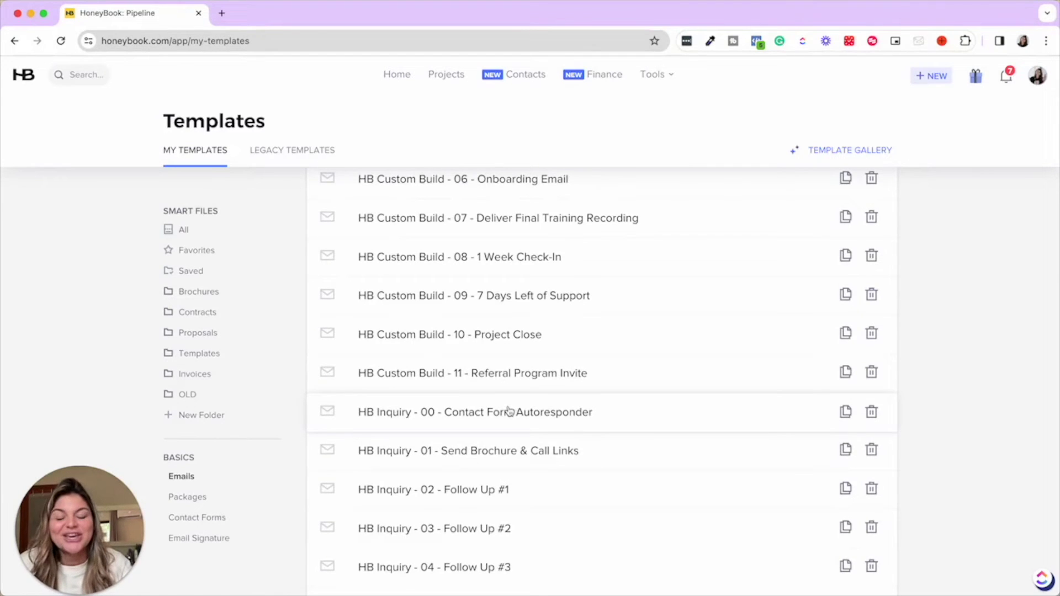
{"action": "scroll", "coordinate": [509, 411], "scroll_direction": "up", "scroll_amount": 10}
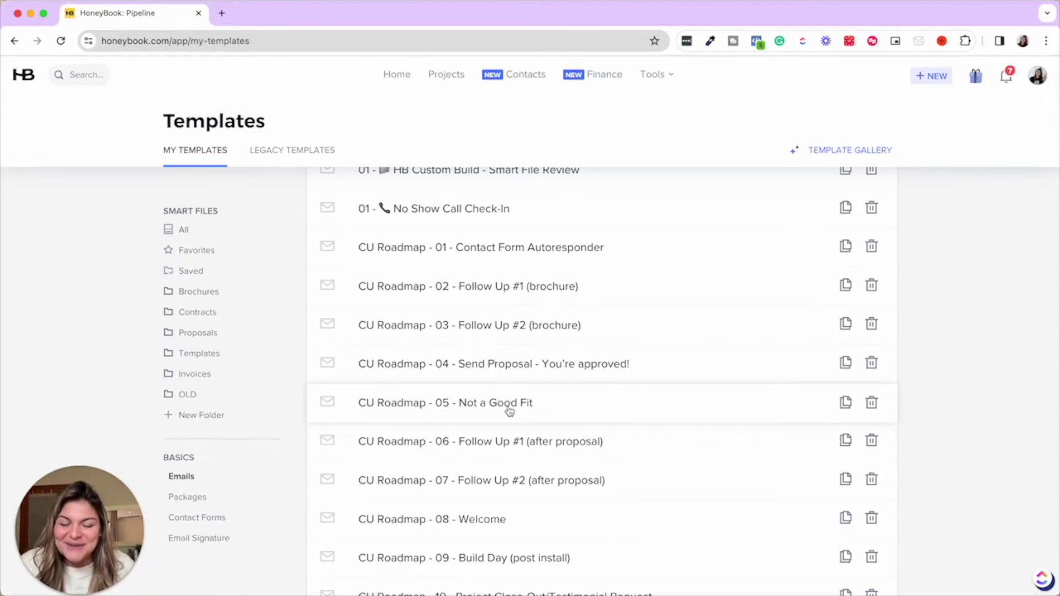
- Go to Tools > Automations and scroll the list, including ClickUp Roadmap (9 steps) and Inquiry (11 steps)
{"action": "left_click", "coordinate": [668, 75]}
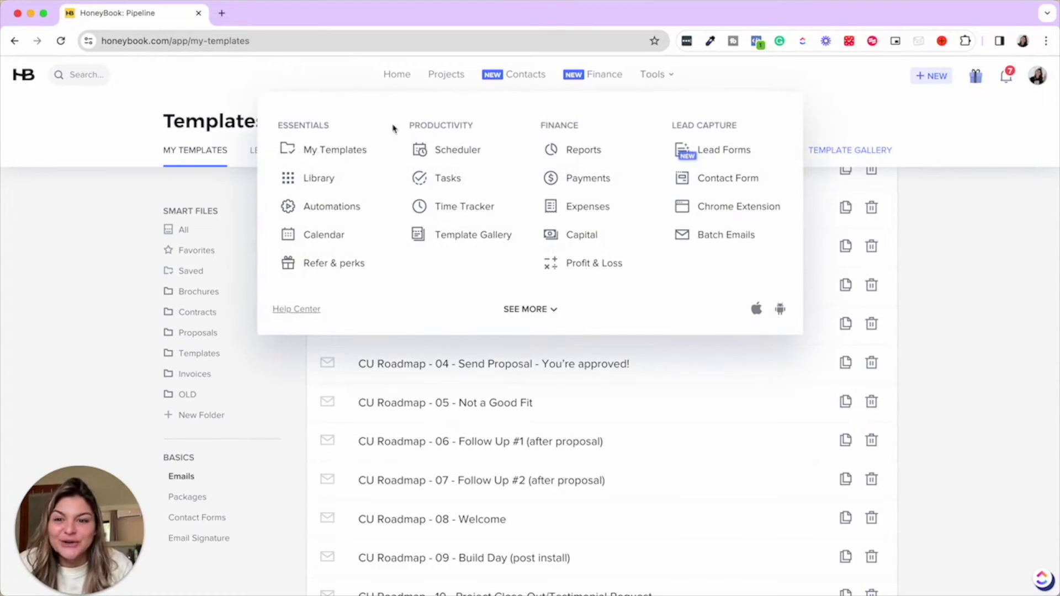
{"action": "left_click", "coordinate": [328, 207]}
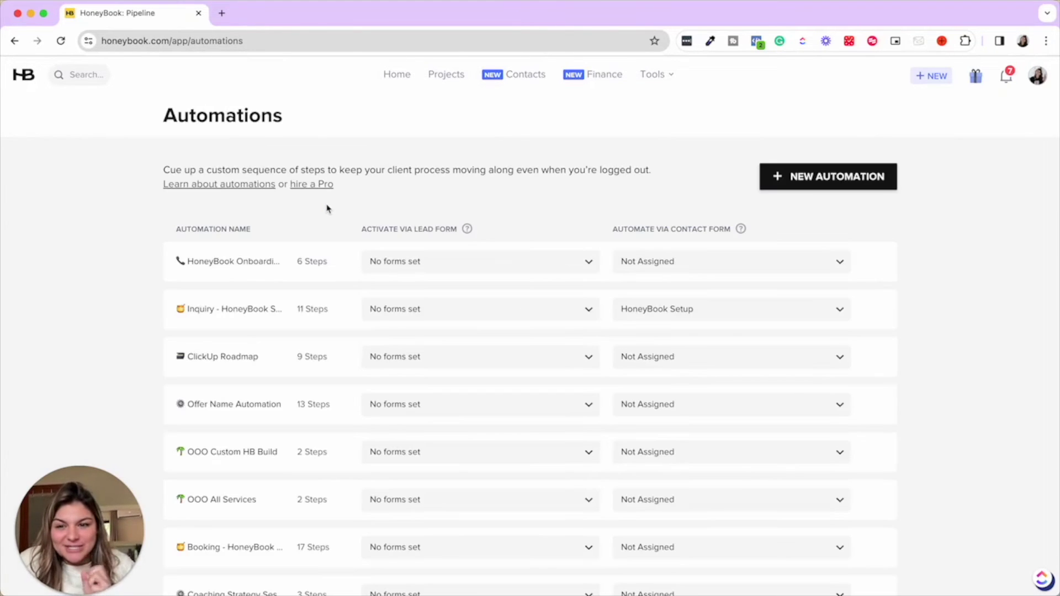
{"action": "scroll", "coordinate": [327, 209], "scroll_direction": "down", "scroll_amount": 3}
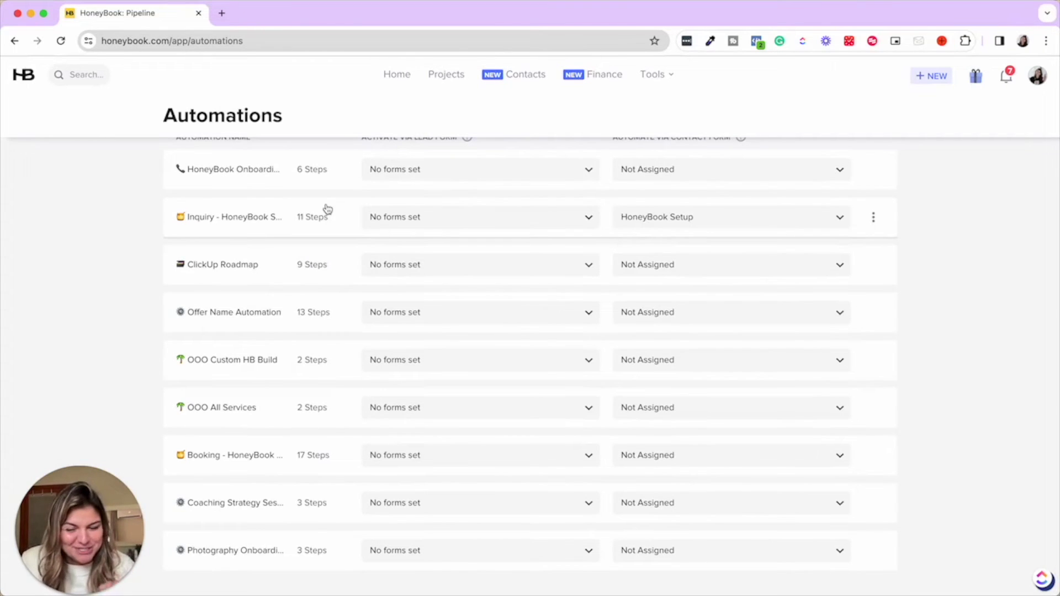
{"action": "scroll", "coordinate": [327, 208], "scroll_direction": "up", "scroll_amount": 3}
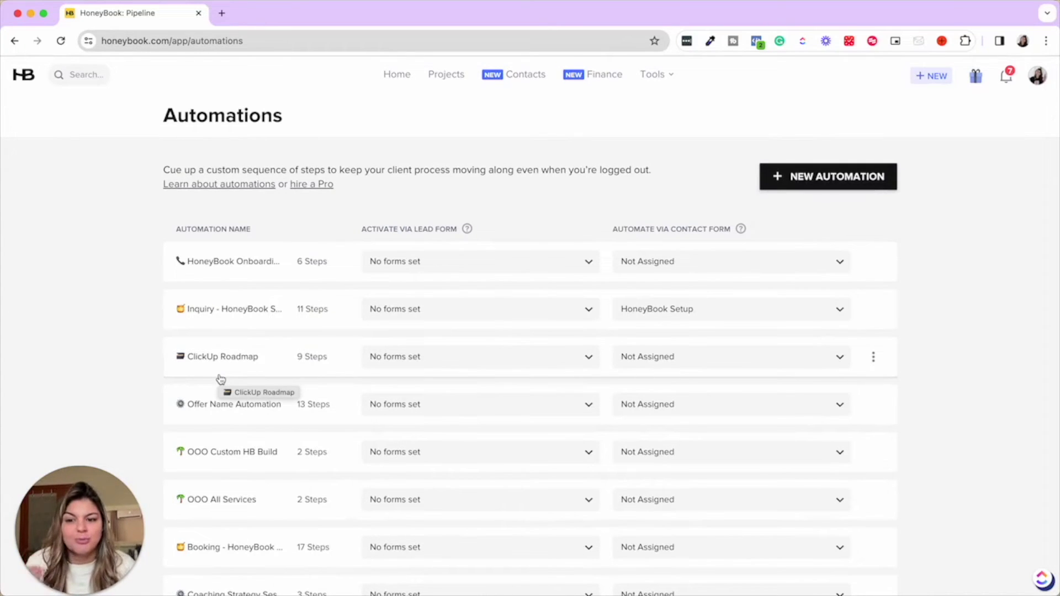
- Open the Offer Name Automation, scroll through its step cards, and go back to the automations list
{"action": "left_click", "coordinate": [226, 402]}
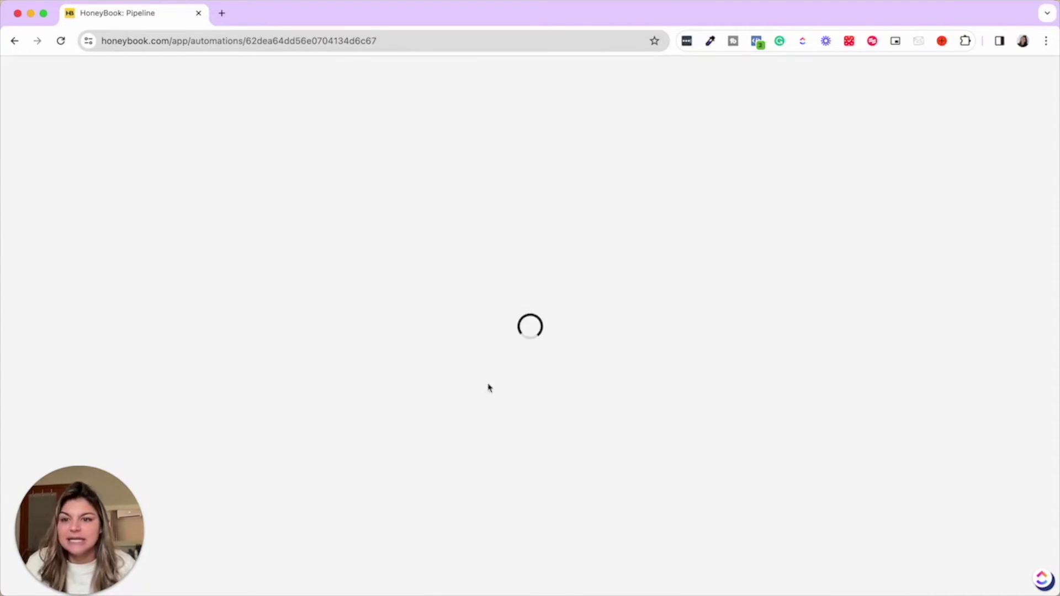
{"action": "scroll", "coordinate": [505, 392], "scroll_direction": "down", "scroll_amount": 5}
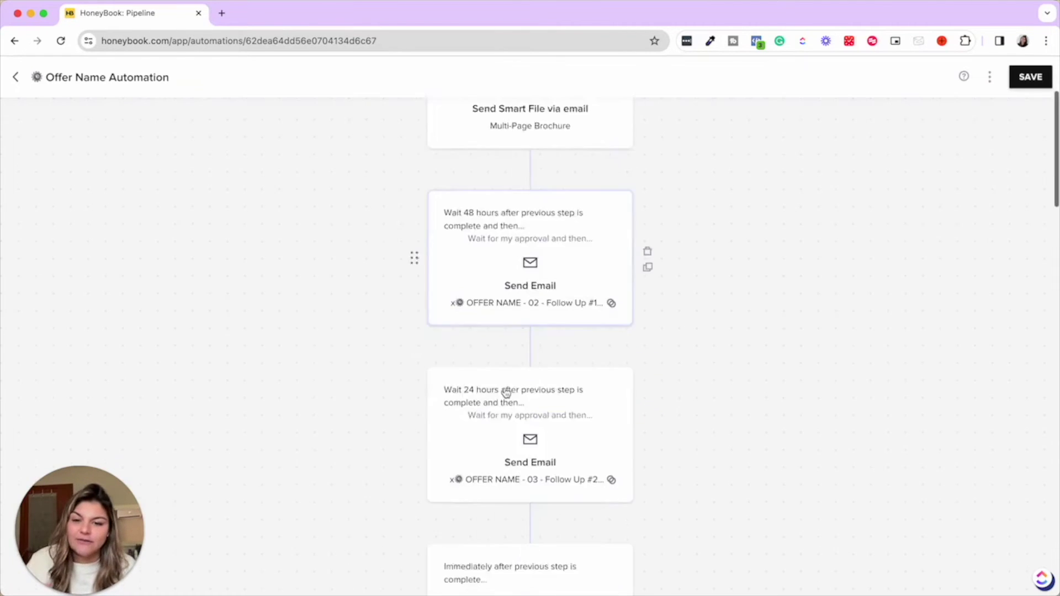
{"action": "scroll", "coordinate": [505, 392], "scroll_direction": "down", "scroll_amount": 4}
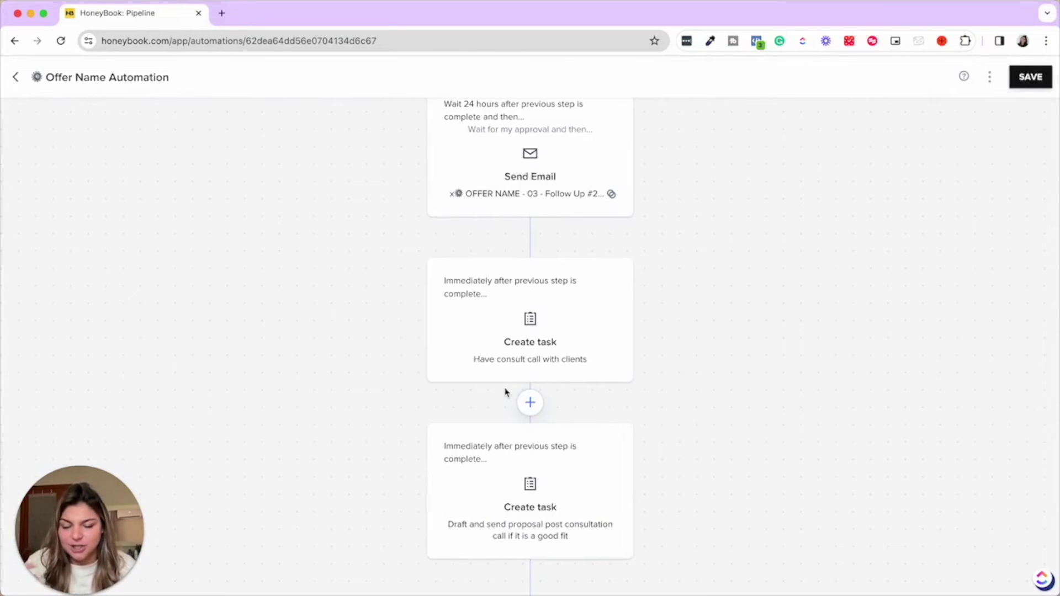
{"action": "left_click", "coordinate": [16, 78]}
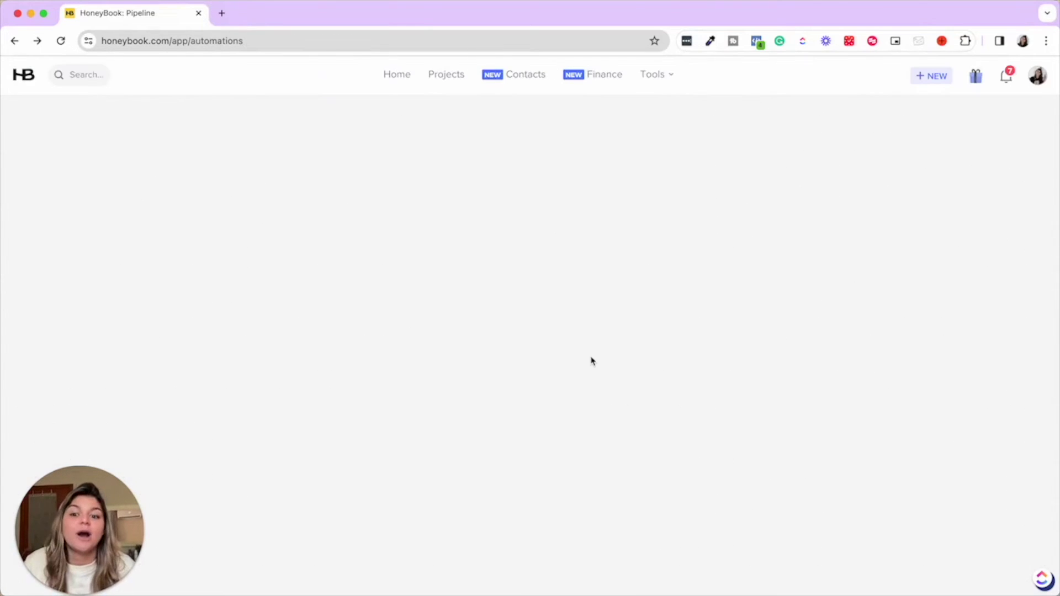
{"action": "left_click", "coordinate": [874, 356]}
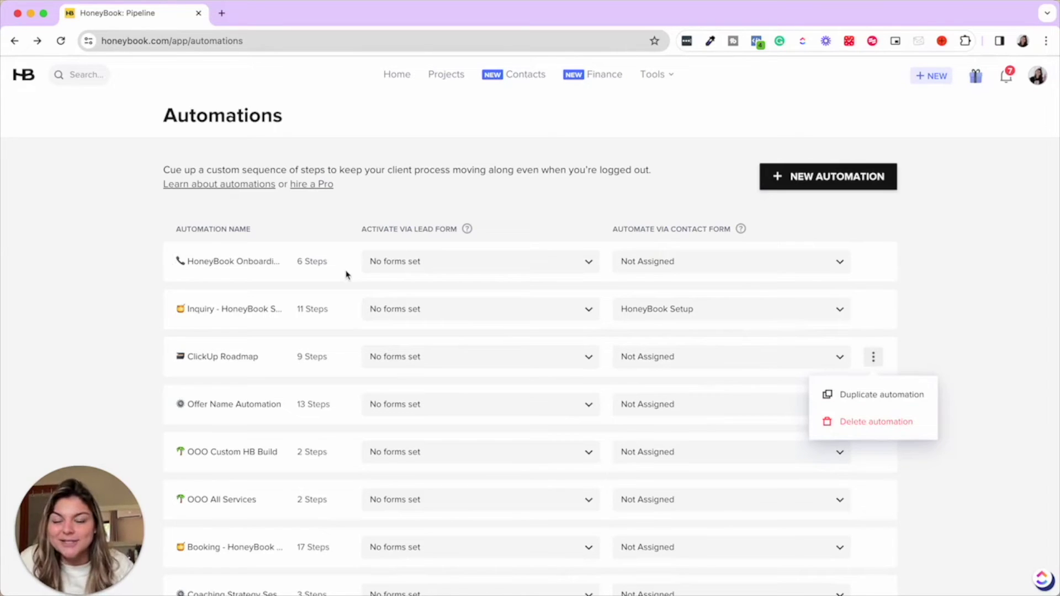
{"action": "left_click", "coordinate": [564, 188]}
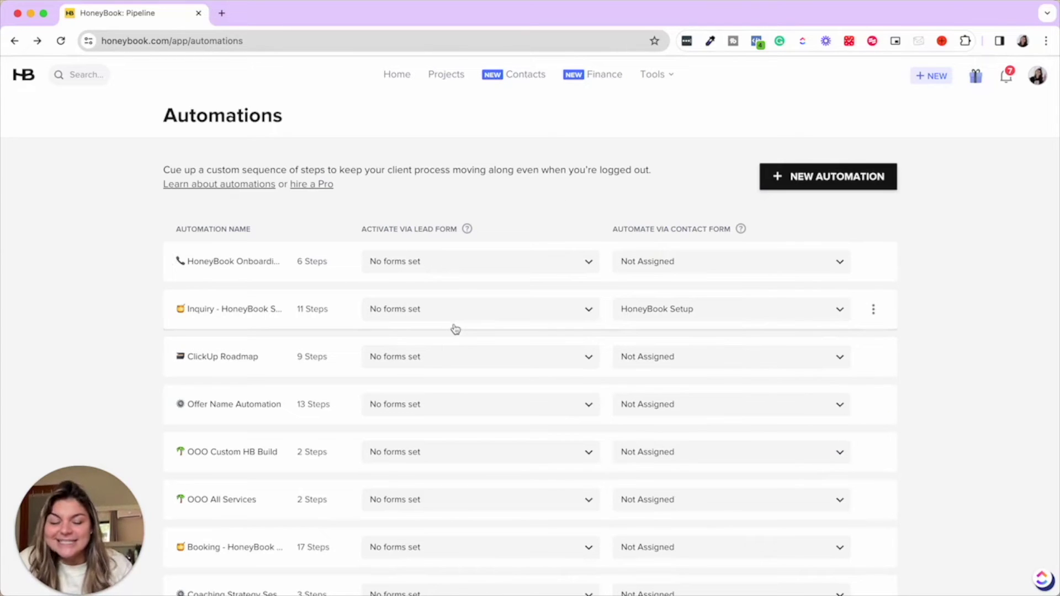
{"action": "scroll", "coordinate": [455, 330], "scroll_direction": "down", "scroll_amount": 2}
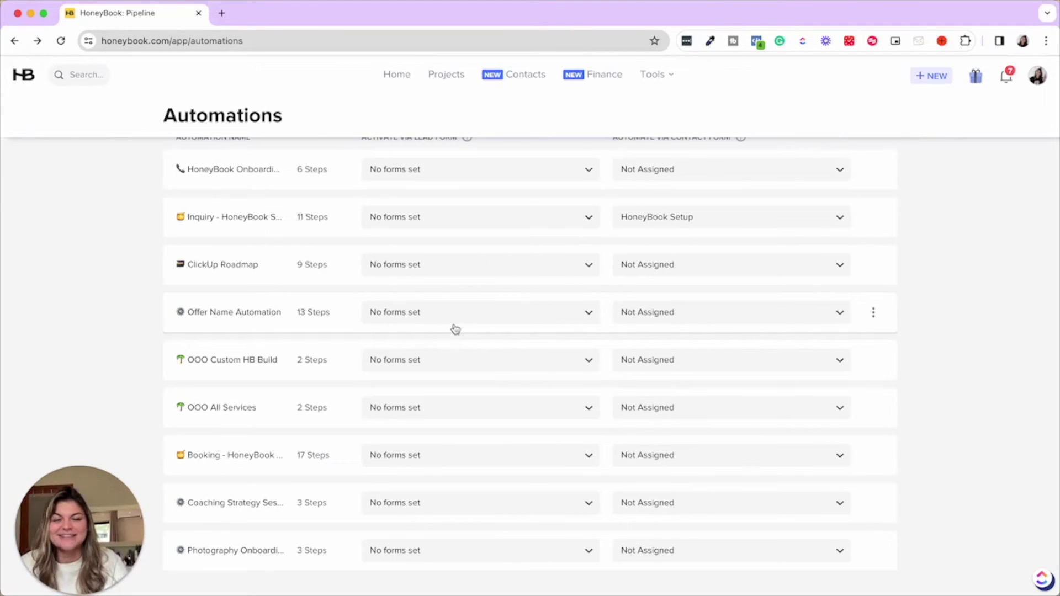
{"action": "left_click", "coordinate": [661, 75]}
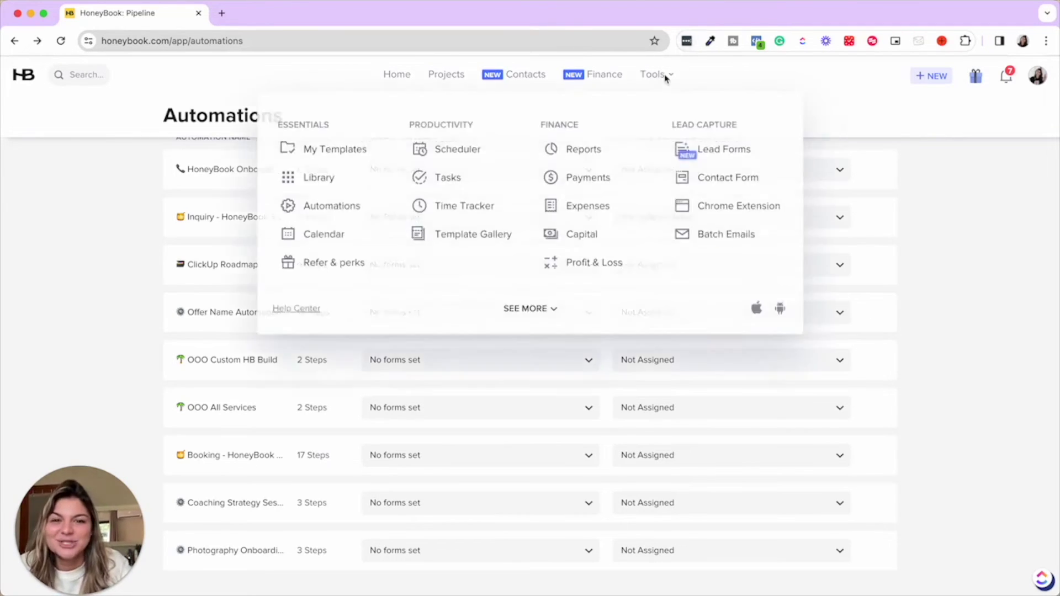
- Open the Scheduler and expand the cards to all nine session types, including Phone Consultation and 90-Min Zoom
{"action": "left_click", "coordinate": [458, 147]}
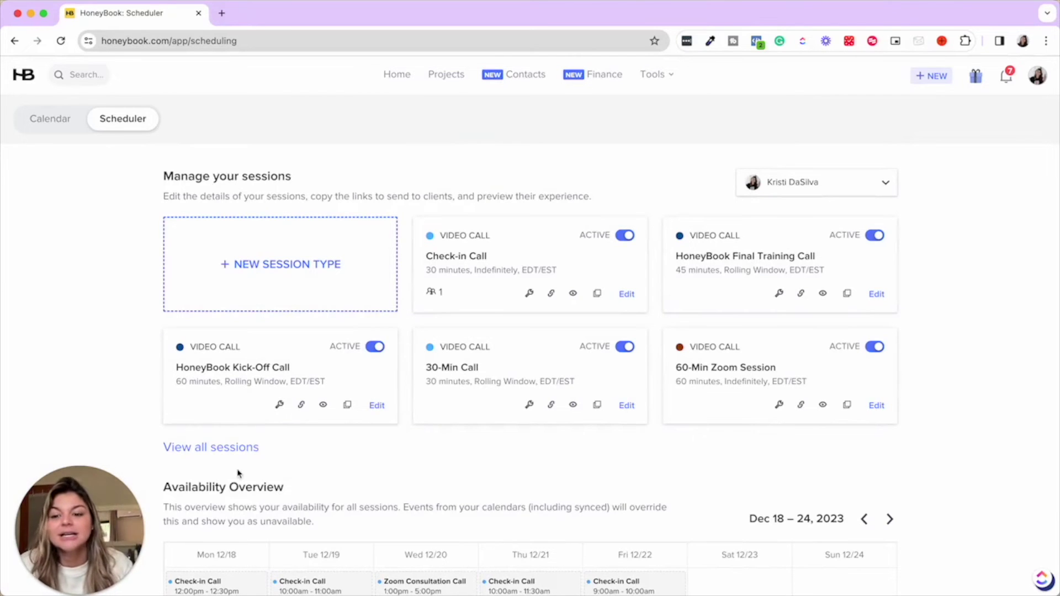
{"action": "left_click", "coordinate": [238, 447]}
{"action": "scroll", "coordinate": [437, 511], "scroll_direction": "down", "scroll_amount": 2}
{"action": "scroll", "coordinate": [436, 510], "scroll_direction": "up", "scroll_amount": 2}
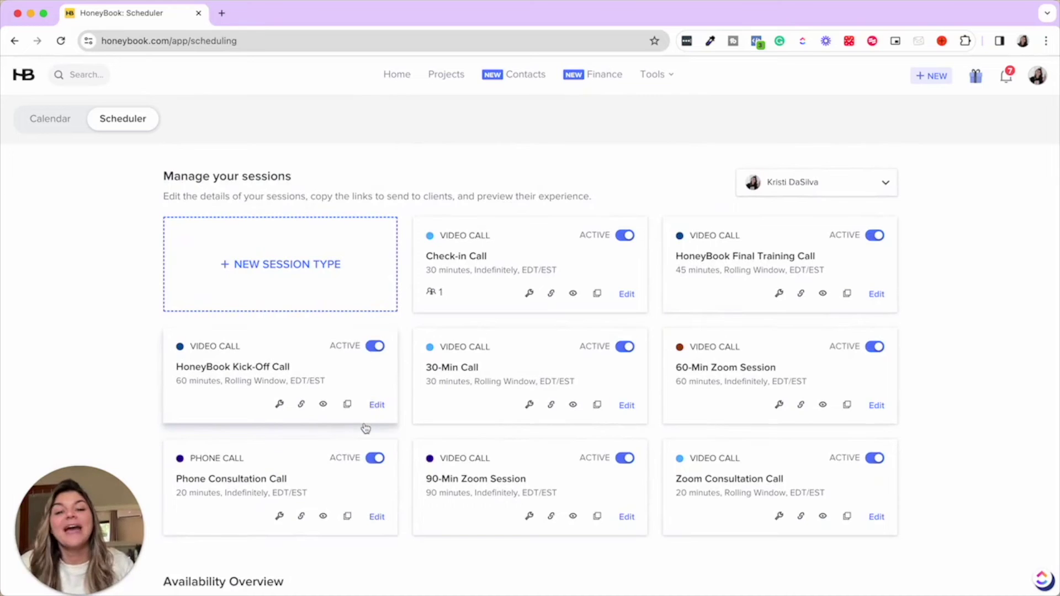
- Review the Dec 18–24 Availability Overview calendar, then bring up the profile account menu
{"action": "scroll", "coordinate": [486, 331], "scroll_direction": "down", "scroll_amount": 5}
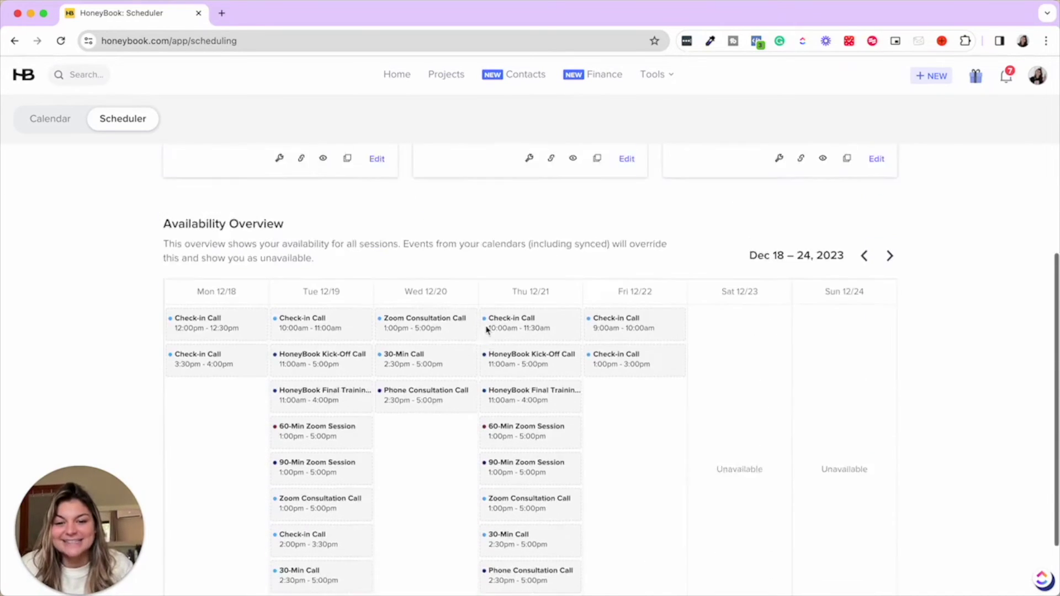
{"action": "scroll", "coordinate": [486, 330], "scroll_direction": "down", "scroll_amount": 1}
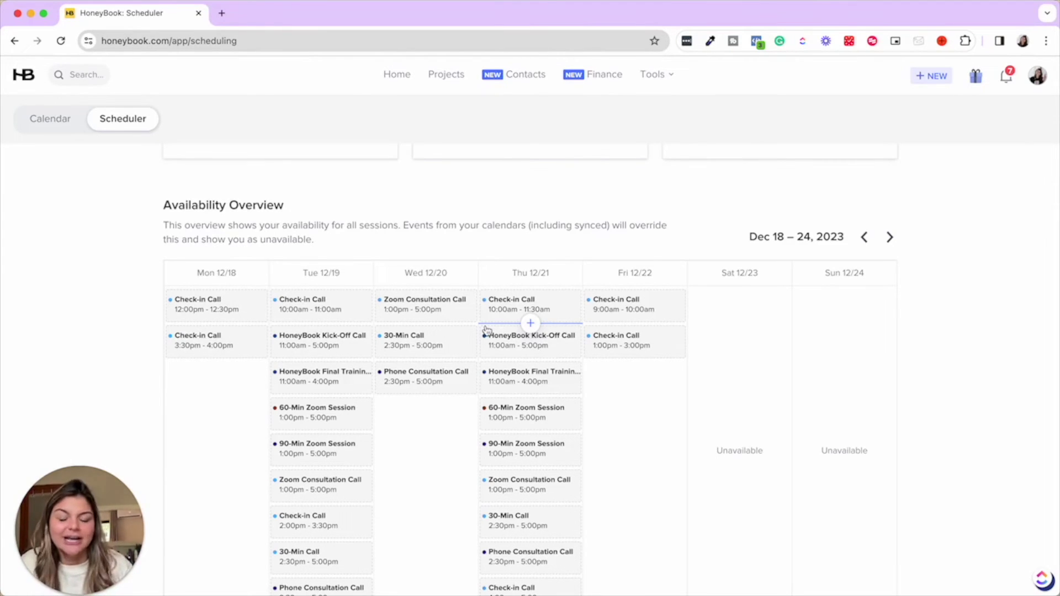
{"action": "scroll", "coordinate": [487, 330], "scroll_direction": "down", "scroll_amount": 2}
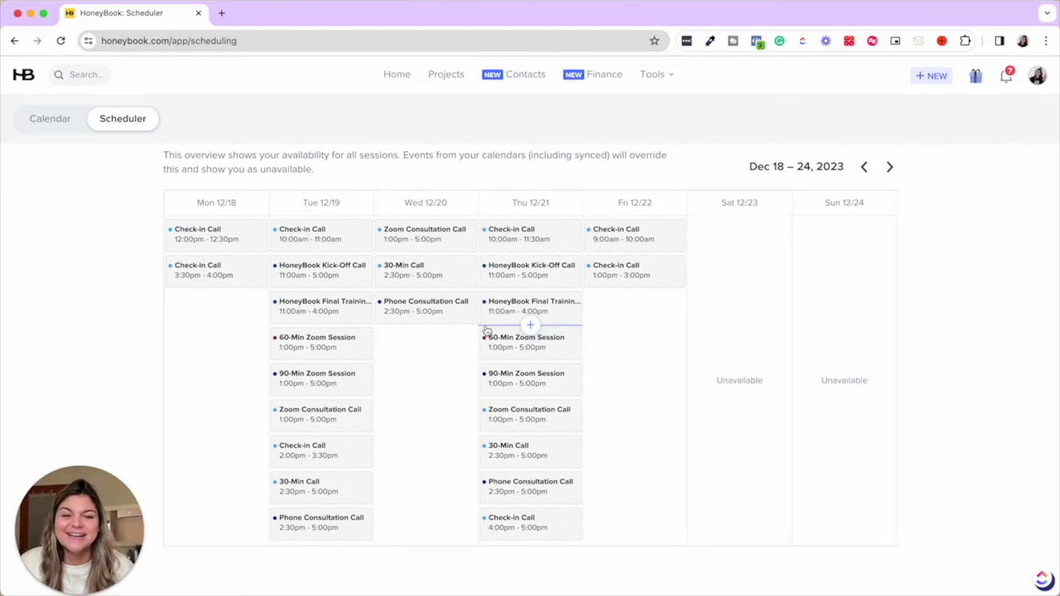
{"action": "scroll", "coordinate": [486, 330], "scroll_direction": "up", "scroll_amount": 1}
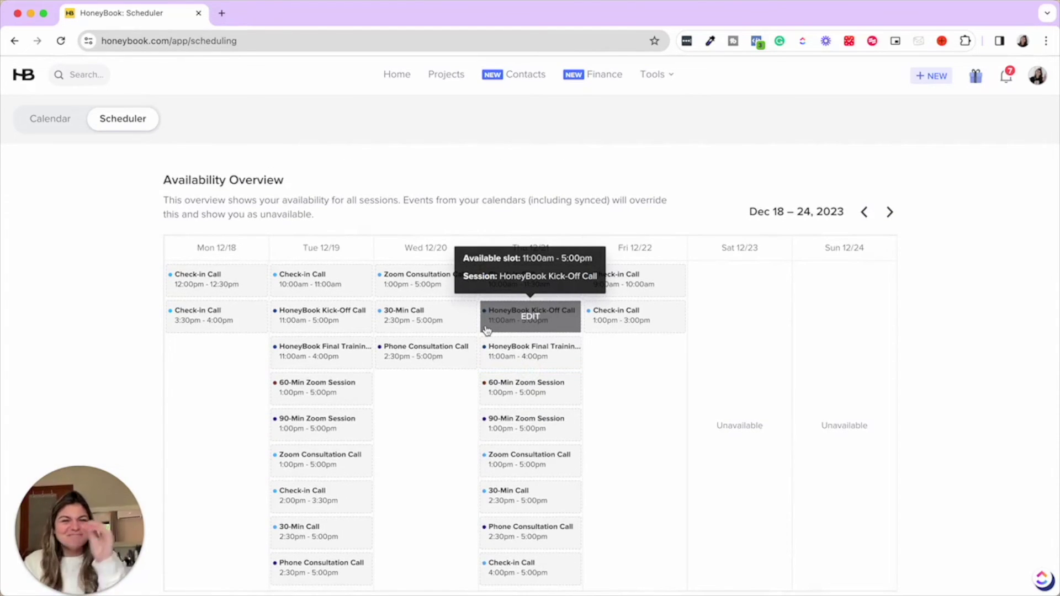
{"action": "scroll", "coordinate": [487, 331], "scroll_direction": "up", "scroll_amount": 6}
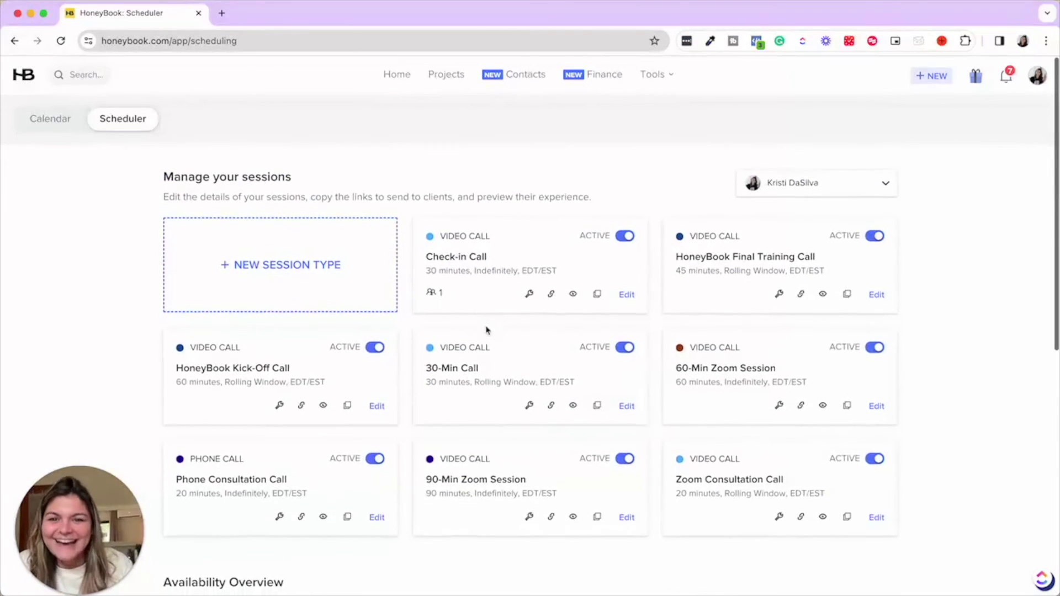
{"action": "left_click", "coordinate": [1038, 76]}
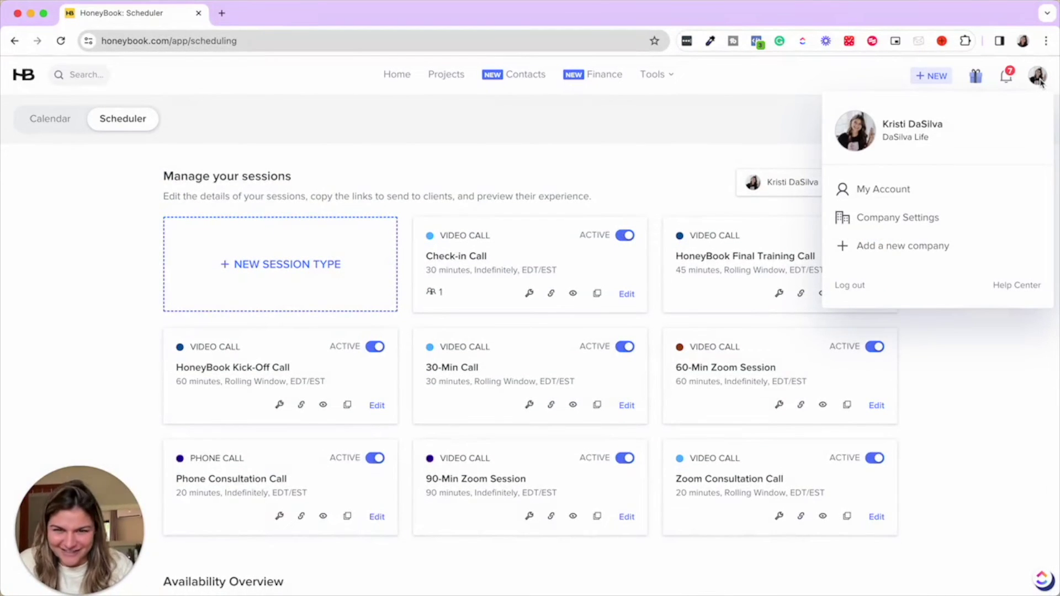
- Open My Account settings and go to the out-of-office (SET UP OOO) section
{"action": "left_click", "coordinate": [893, 191]}
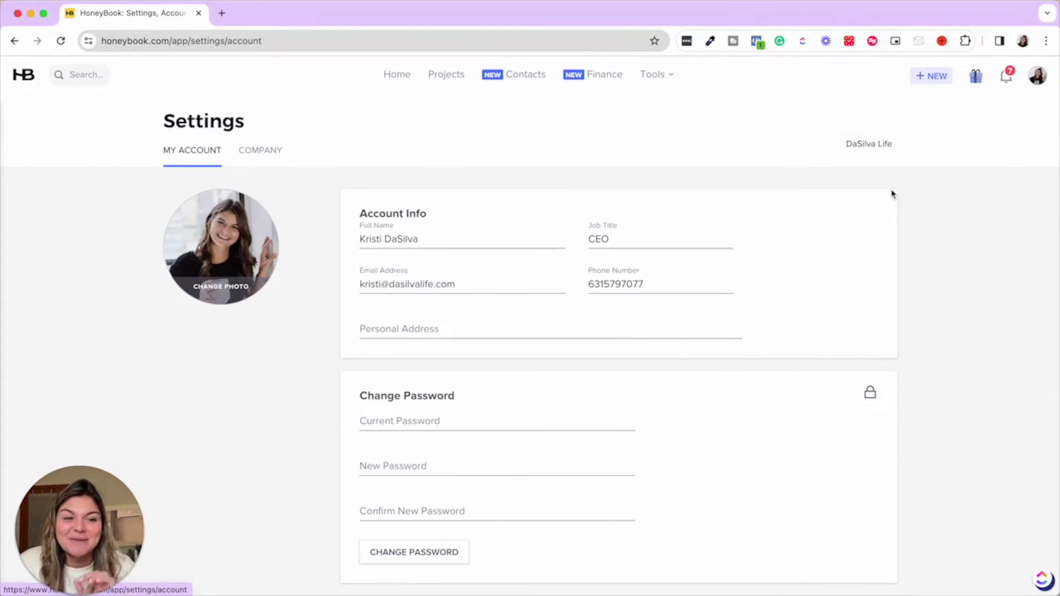
{"action": "scroll", "coordinate": [709, 364], "scroll_direction": "down", "scroll_amount": 1}
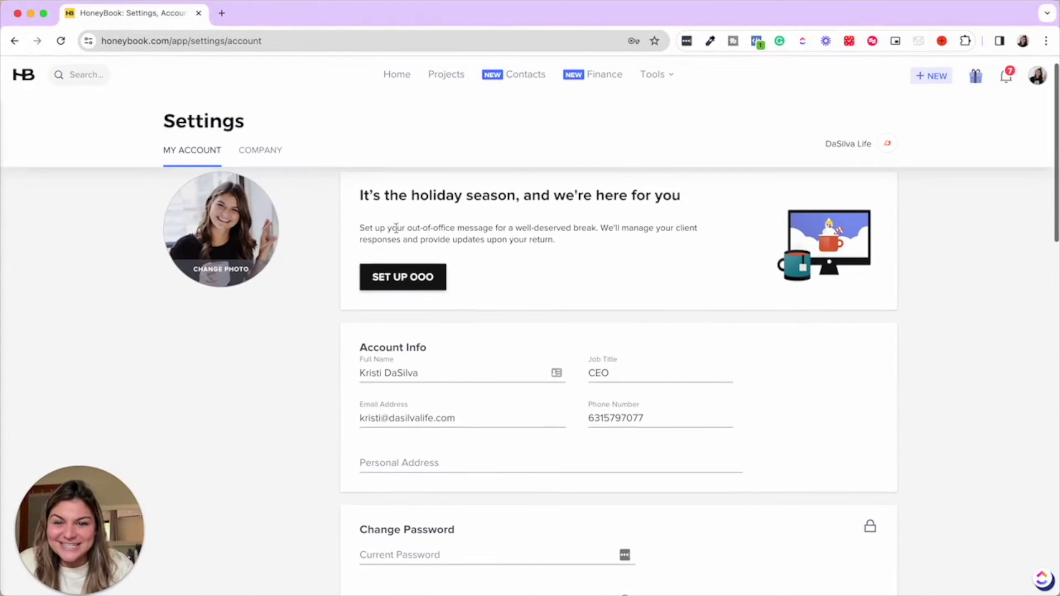
{"action": "left_click", "coordinate": [393, 283]}
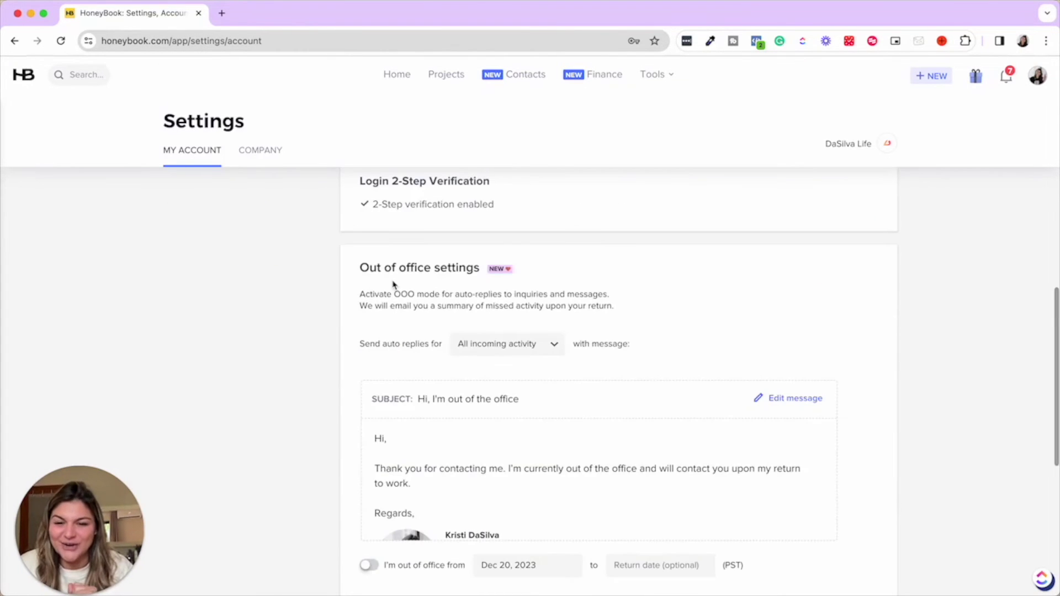
{"action": "scroll", "coordinate": [403, 336], "scroll_direction": "down", "scroll_amount": 1}
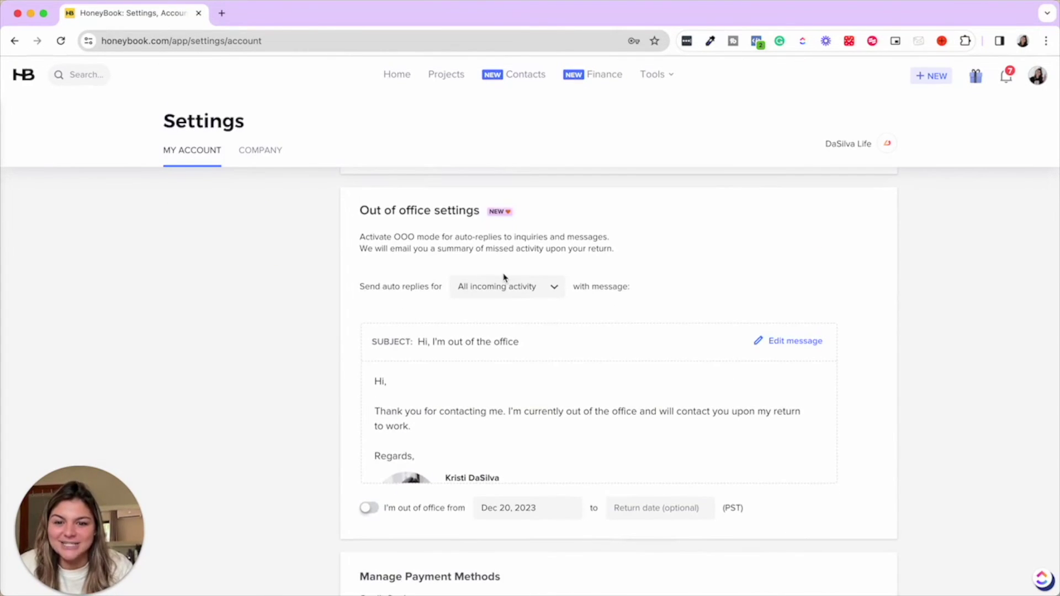
- Check the auto-reply activity options, keeping 'All incoming activity', and review the out-of-office message
{"action": "left_click", "coordinate": [530, 295]}
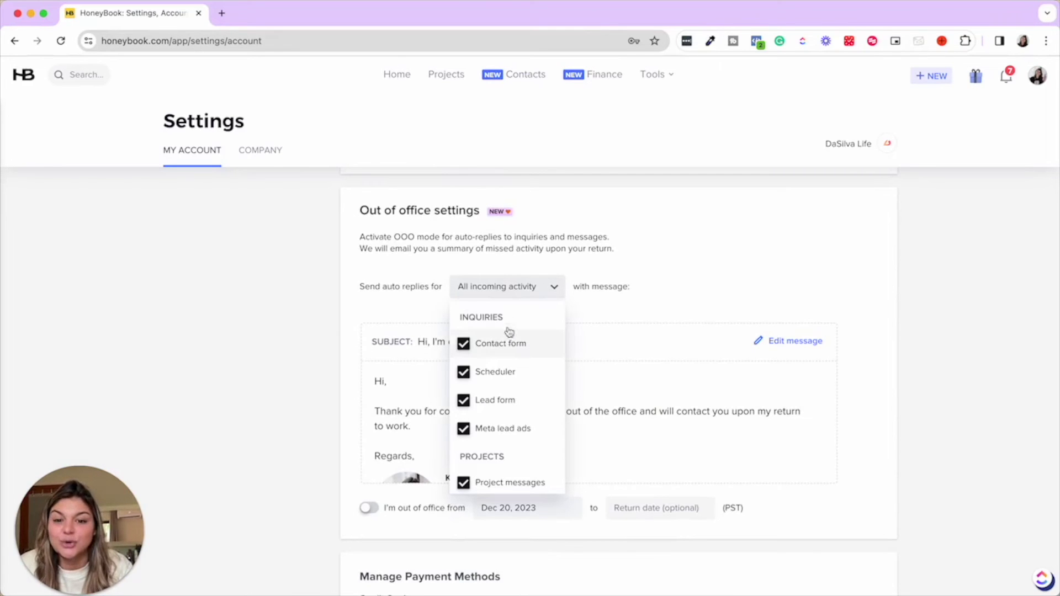
{"action": "scroll", "coordinate": [504, 363], "scroll_direction": "down", "scroll_amount": 1}
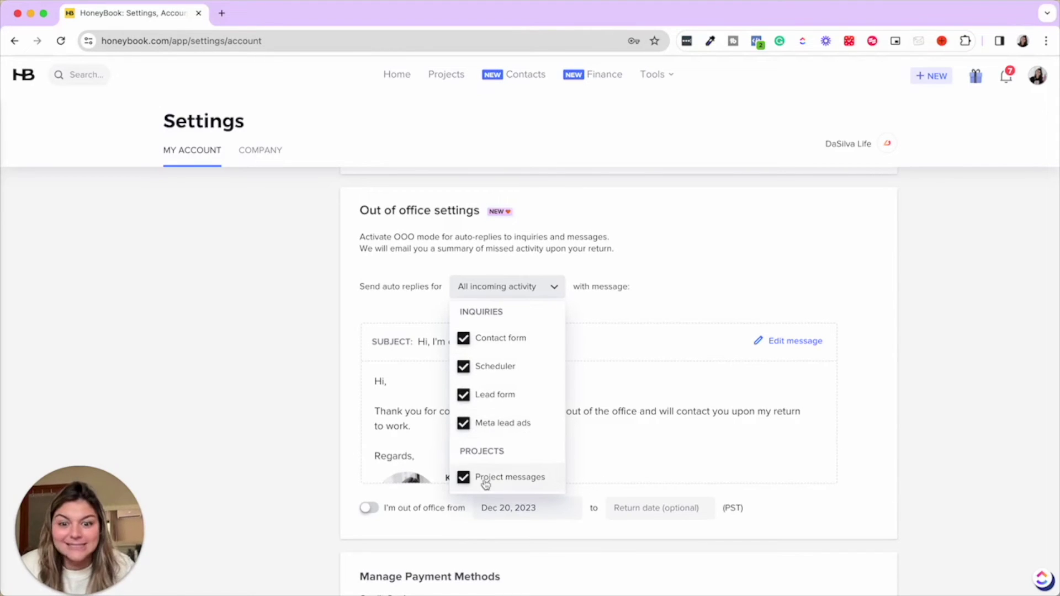
{"action": "left_click", "coordinate": [704, 265]}
{"action": "scroll", "coordinate": [619, 385], "scroll_direction": "down", "scroll_amount": 2}
{"action": "scroll", "coordinate": [618, 383], "scroll_direction": "up", "scroll_amount": 3}
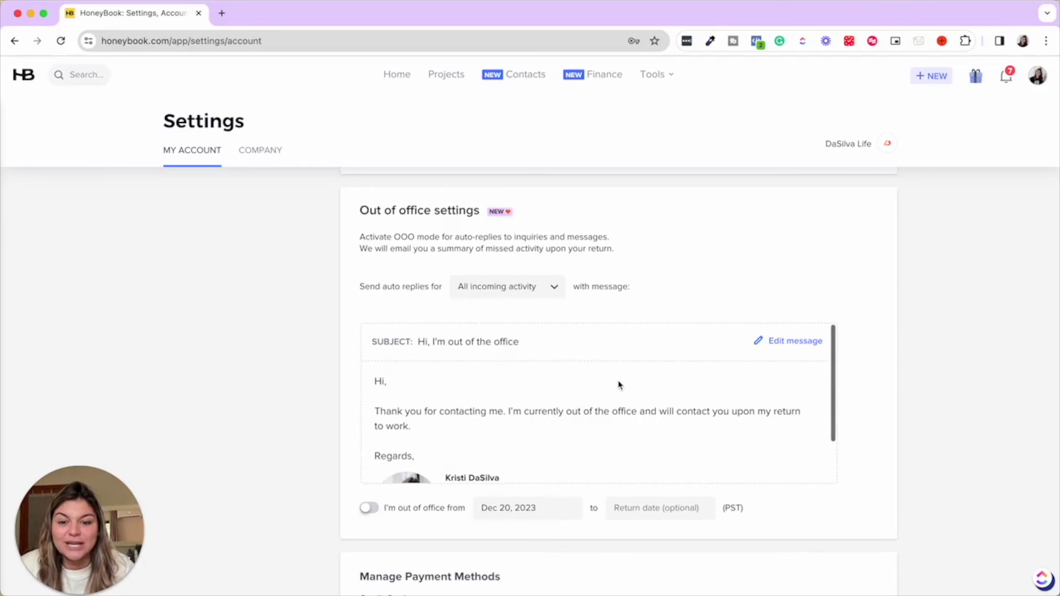
{"action": "scroll", "coordinate": [618, 383], "scroll_direction": "down", "scroll_amount": 3}
{"action": "scroll", "coordinate": [432, 431], "scroll_direction": "down", "scroll_amount": 2}
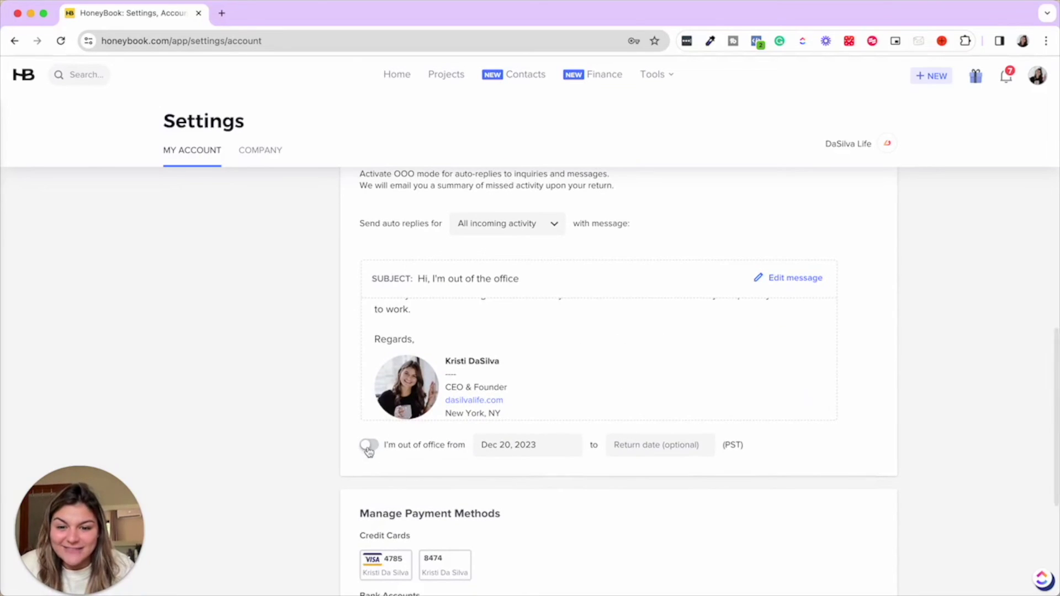
{"action": "scroll", "coordinate": [475, 450], "scroll_direction": "up", "scroll_amount": 1}
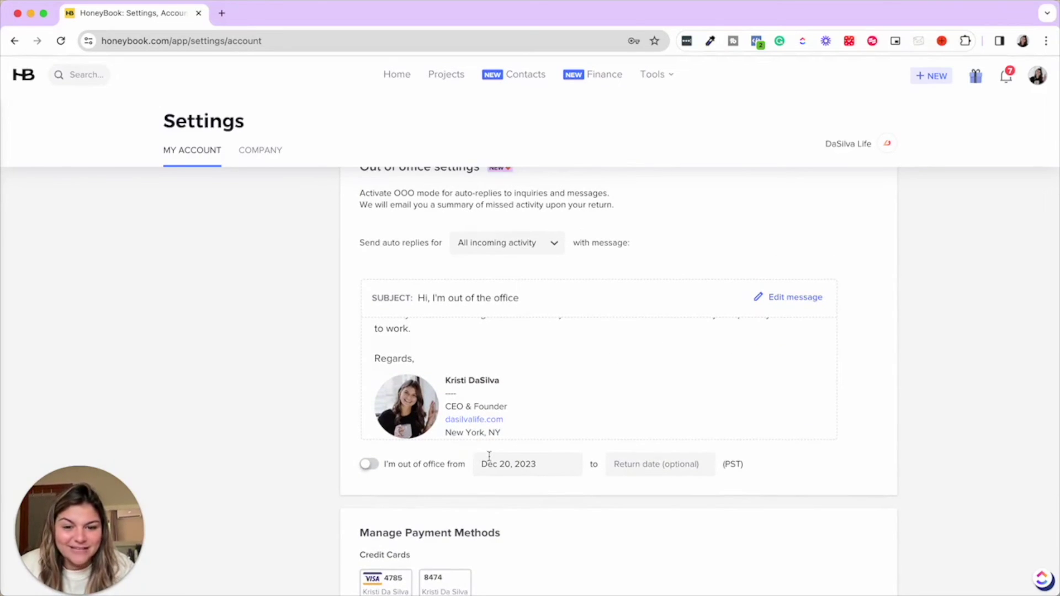
{"action": "scroll", "coordinate": [705, 482], "scroll_direction": "up", "scroll_amount": 3}
{"action": "scroll", "coordinate": [705, 483], "scroll_direction": "down", "scroll_amount": 1}
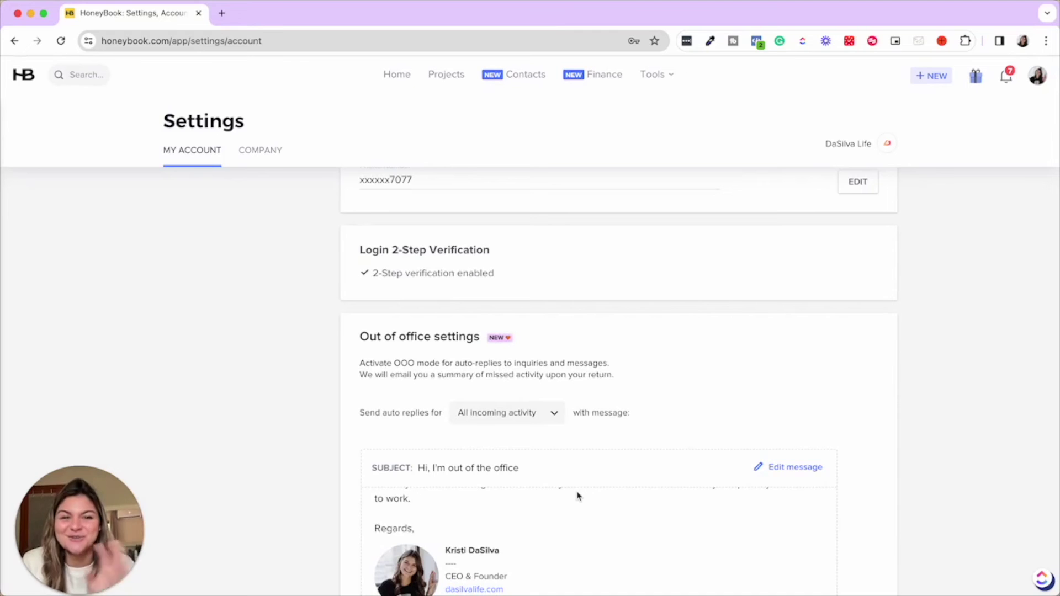
- Go to Tools > Automations, then bring up the profile account menu
{"action": "left_click", "coordinate": [657, 75]}
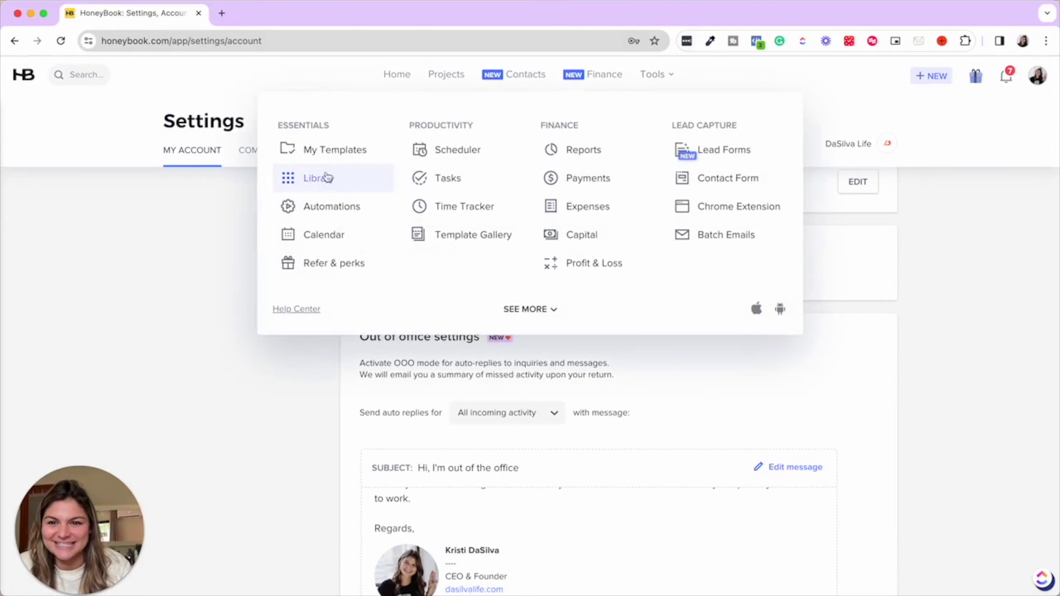
{"action": "left_click", "coordinate": [343, 203]}
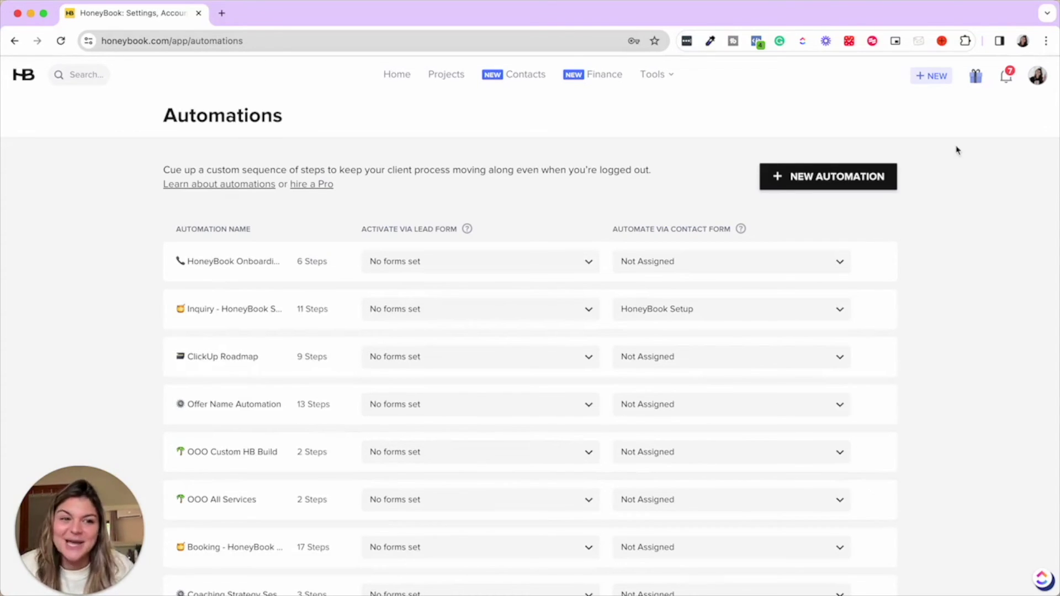
{"action": "left_click", "coordinate": [1038, 78]}
- Choose My Account to reopen Settings > My Account with the holiday out-of-office banner
{"action": "left_click", "coordinate": [920, 192]}
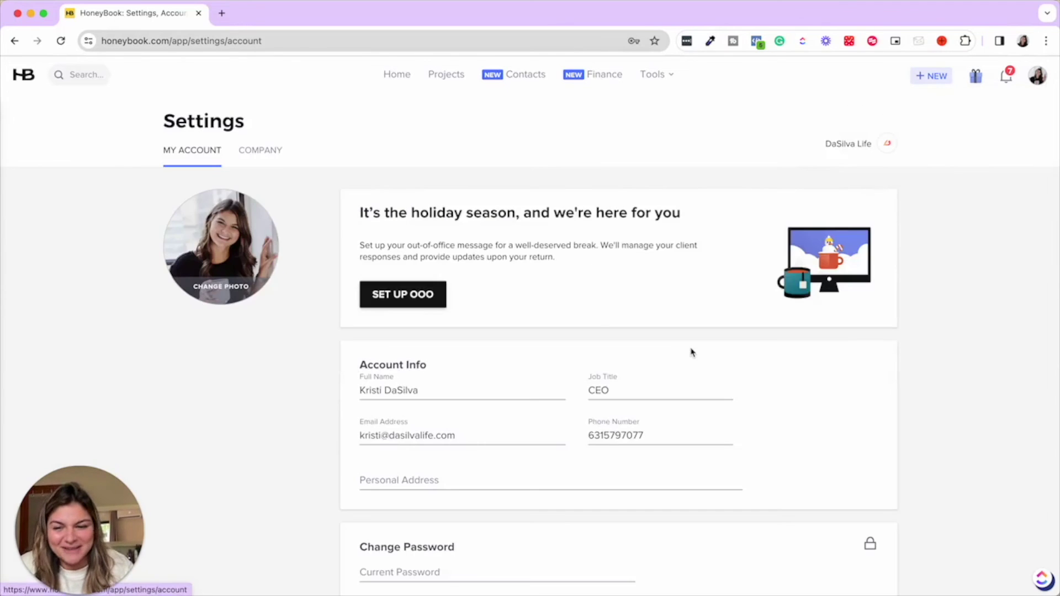